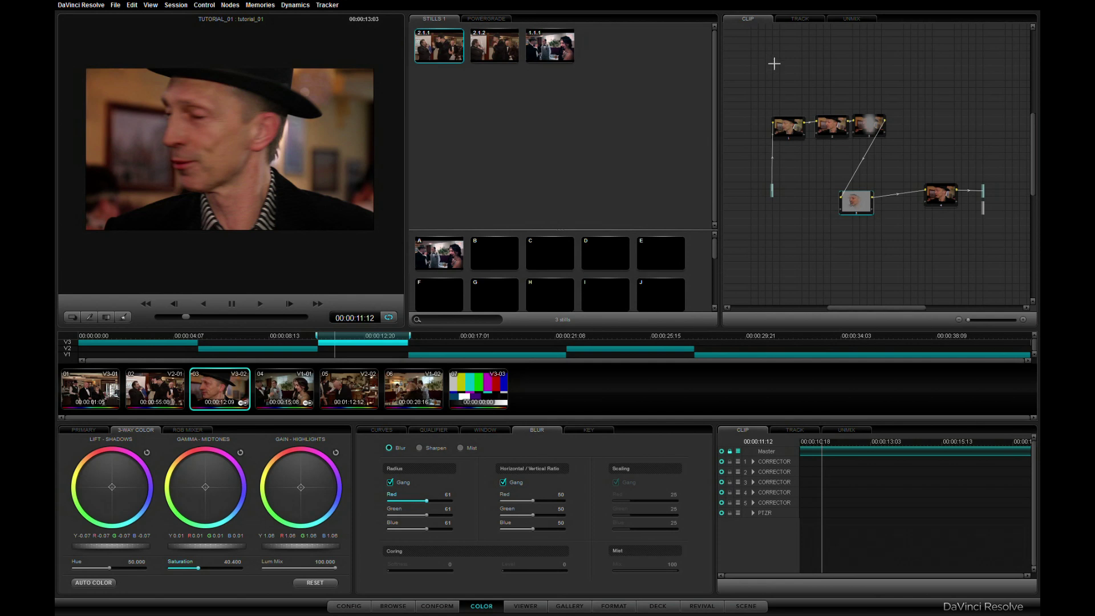
# Pan the node graph, check the Unmix and Clip levels, then show the empty Track-level graph.
pyautogui.moveTo(790, 69)
pyautogui.mouseDown()
pyautogui.moveTo(816, 108)
pyautogui.moveTo(811, 98)
pyautogui.mouseUp()
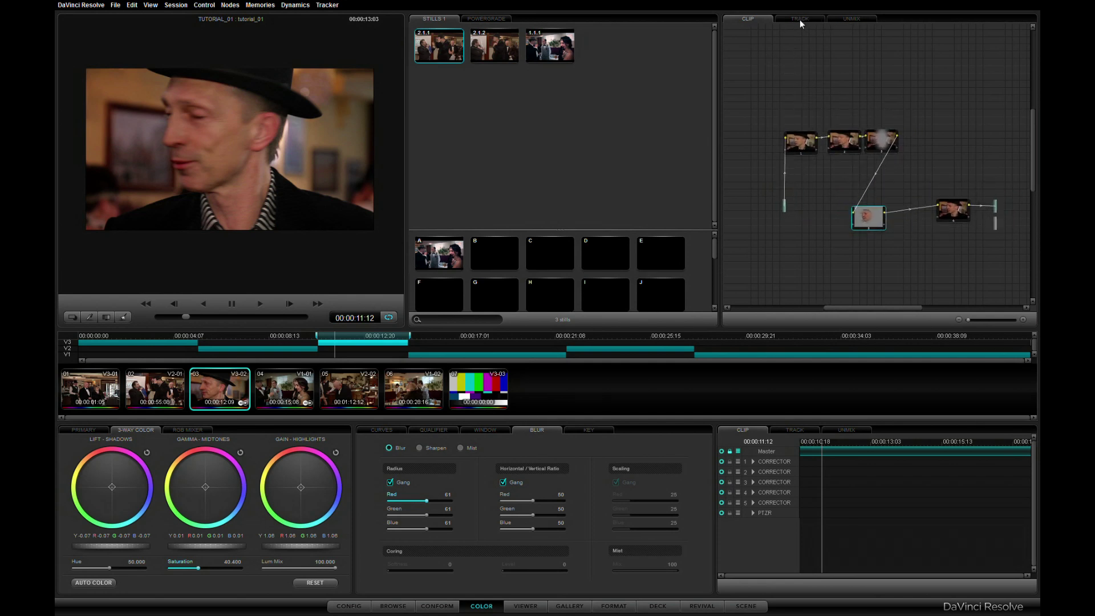
pyautogui.click(846, 17)
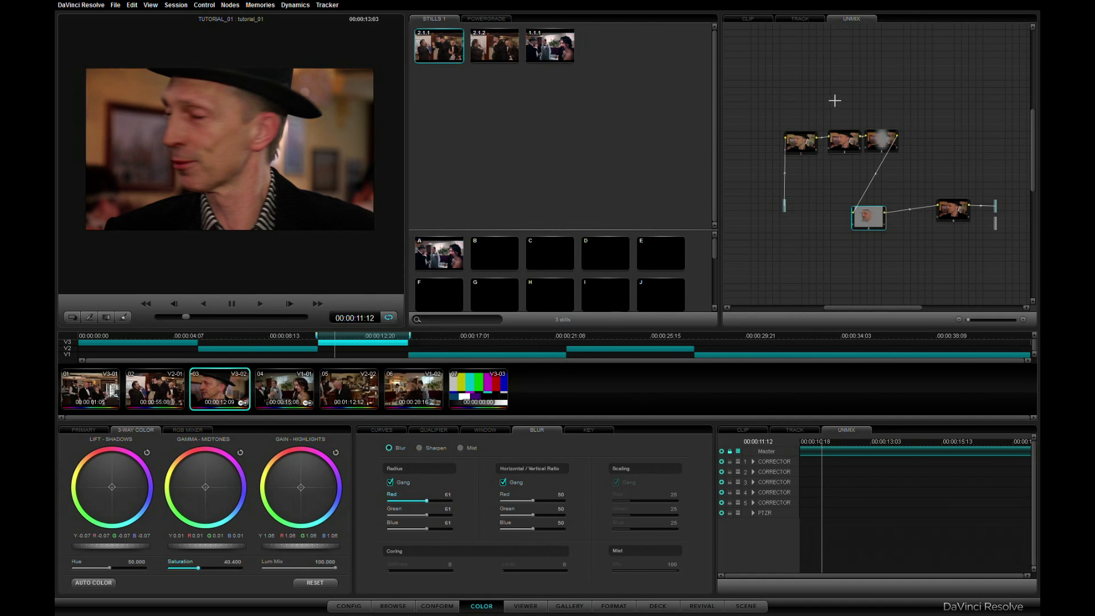
pyautogui.moveTo(833, 98); pyautogui.dragTo(802, 70)
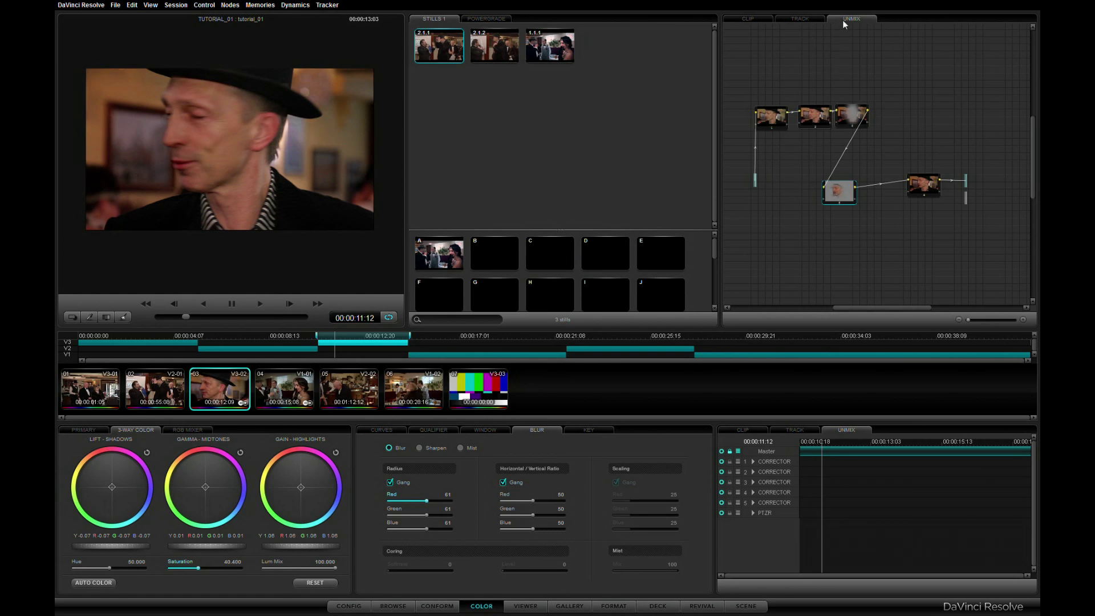
pyautogui.click(747, 19)
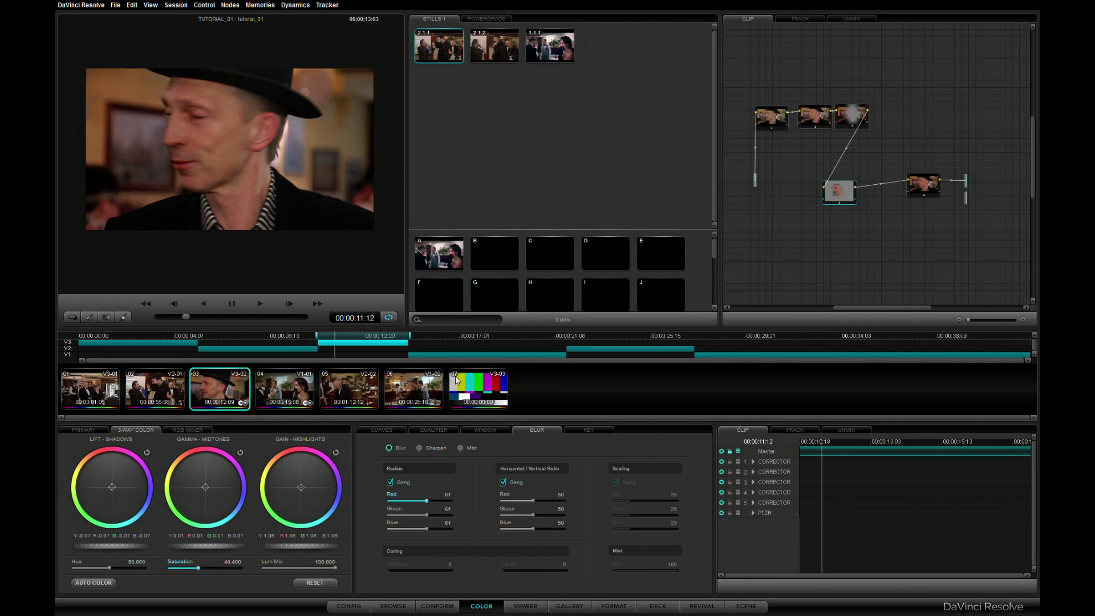
pyautogui.click(849, 20)
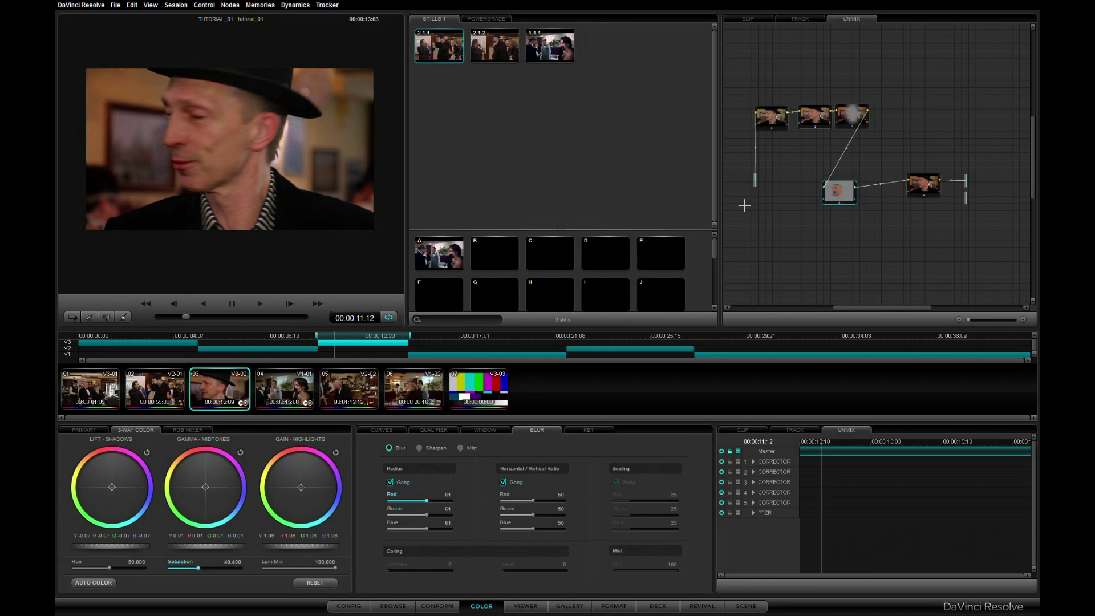
pyautogui.click(798, 20)
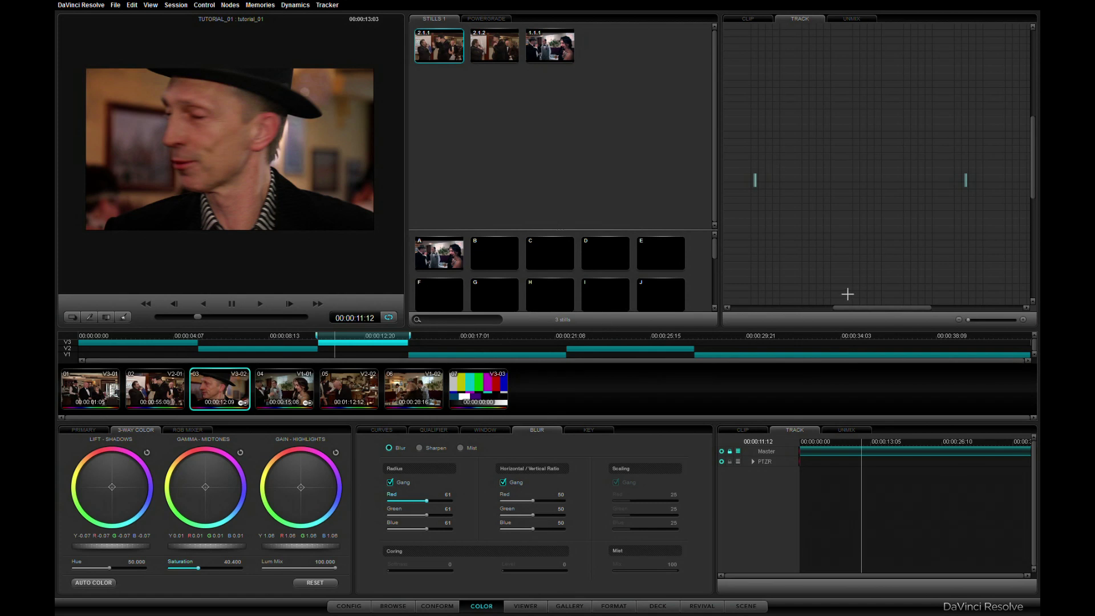
# Add a track-level corrector node, try a strong blue Gamma shift, then reset Gamma to neutral.
pyautogui.hotkey('alt', 's')
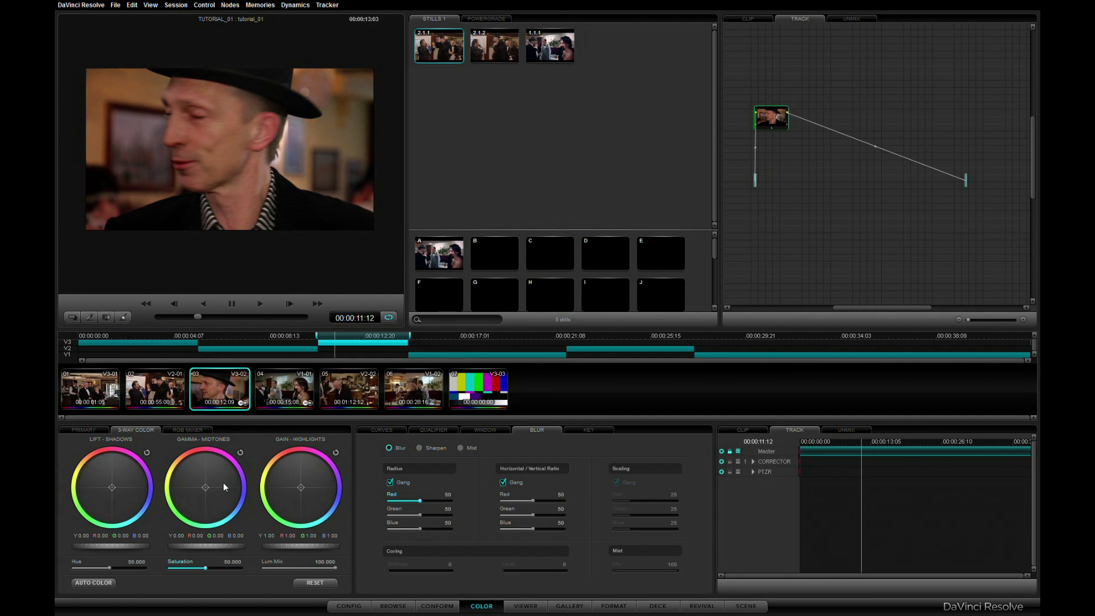
pyautogui.moveTo(206, 488); pyautogui.dragTo(241, 496)
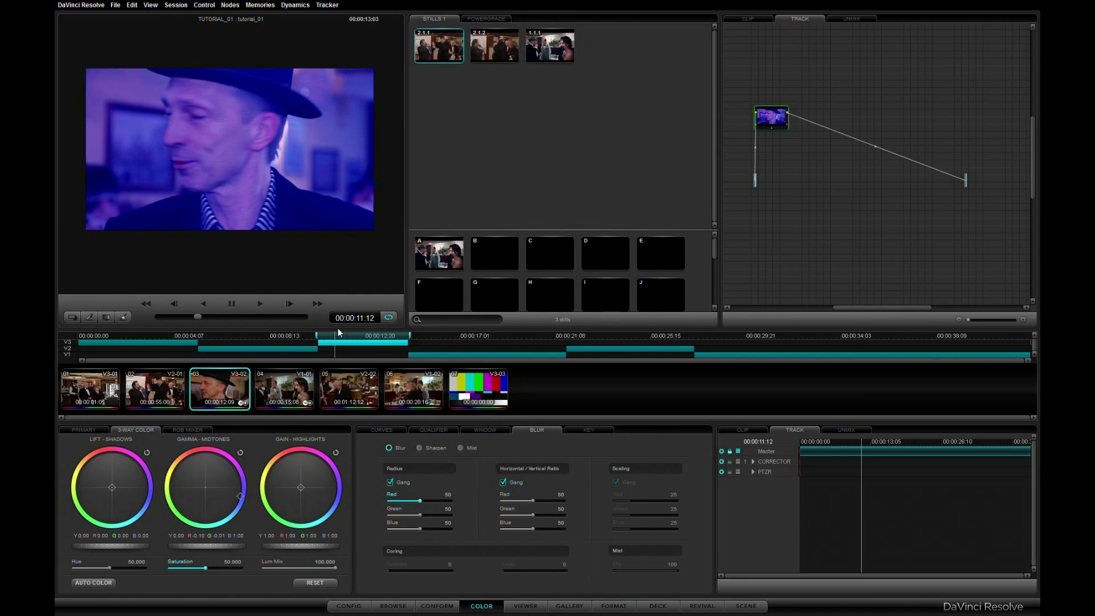
pyautogui.moveTo(337, 338)
pyautogui.mouseDown()
pyautogui.moveTo(159, 342)
pyautogui.moveTo(812, 305)
pyautogui.mouseUp()
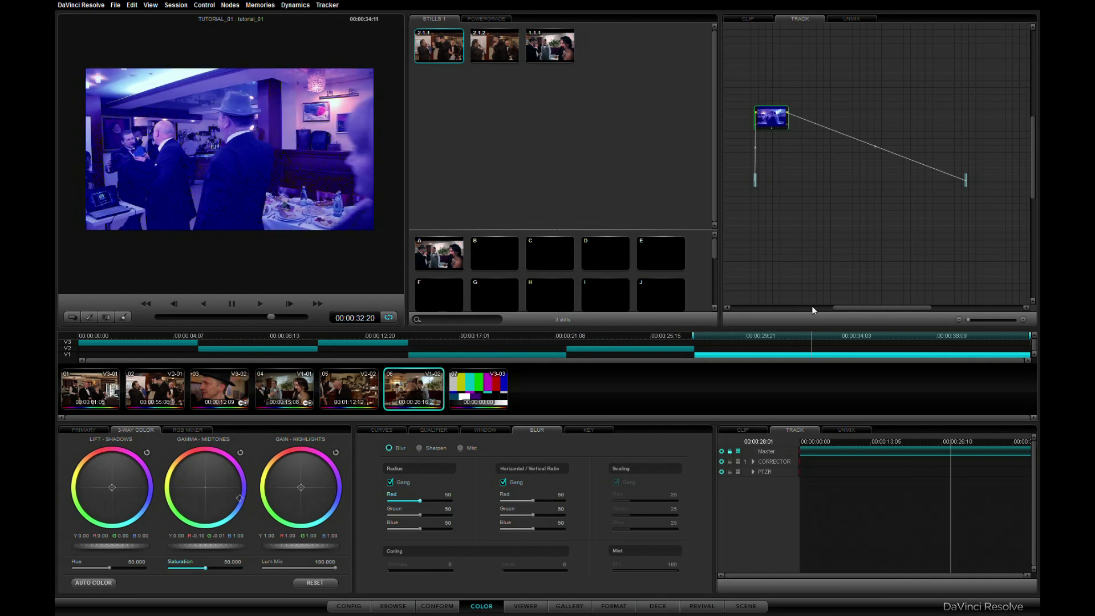
pyautogui.click(240, 452)
# Reposition the corrector node in the graph while checking clip 04 and returning to clip 03.
pyautogui.moveTo(771, 117); pyautogui.dragTo(792, 104)
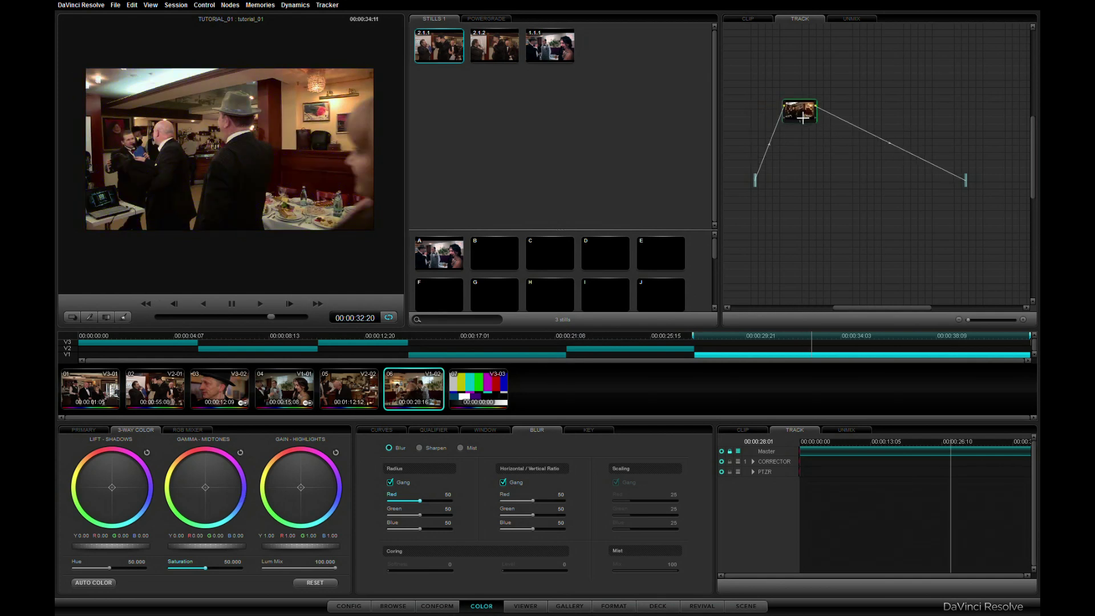
pyautogui.click(265, 388)
pyautogui.click(219, 388)
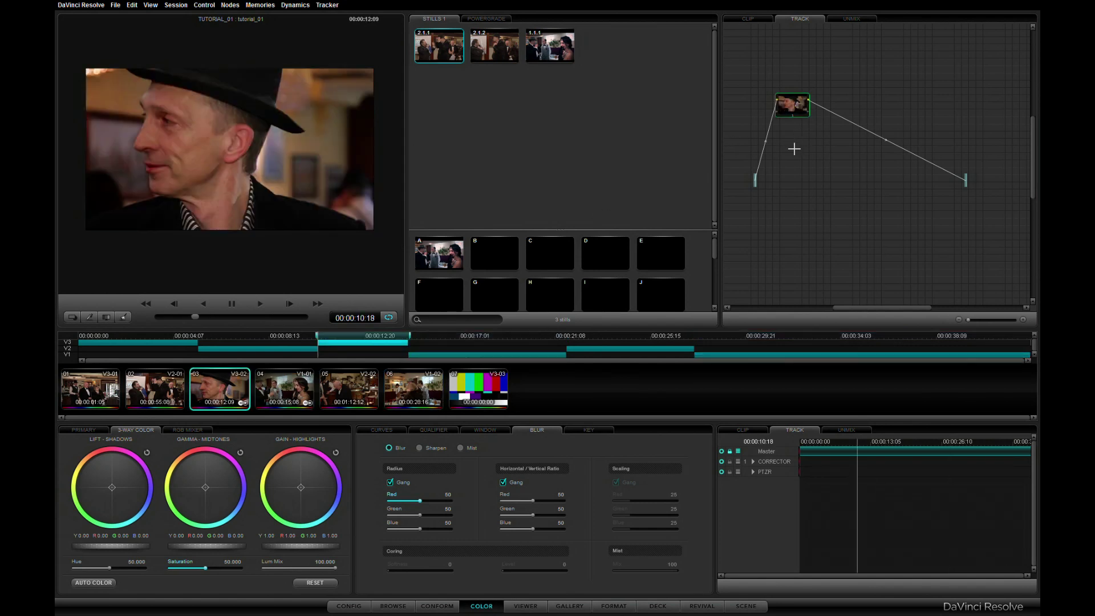
pyautogui.moveTo(792, 109)
pyautogui.mouseDown()
pyautogui.moveTo(772, 99)
pyautogui.moveTo(768, 72)
pyautogui.mouseUp()
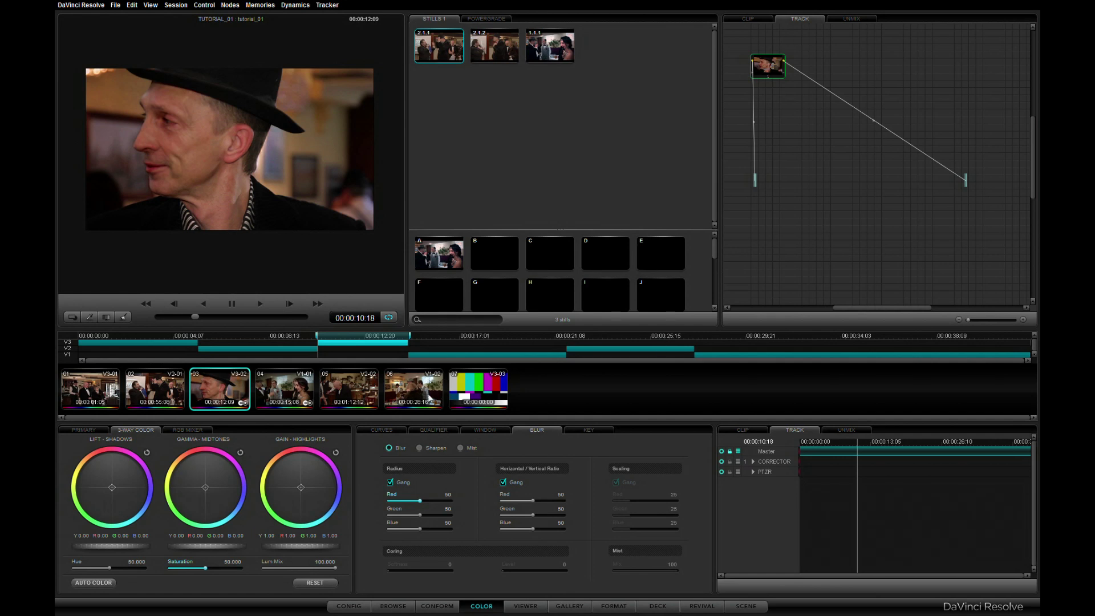
# Open the custom curves and bend the Luminance curve to darken shadows and lift highlights.
pyautogui.click(381, 429)
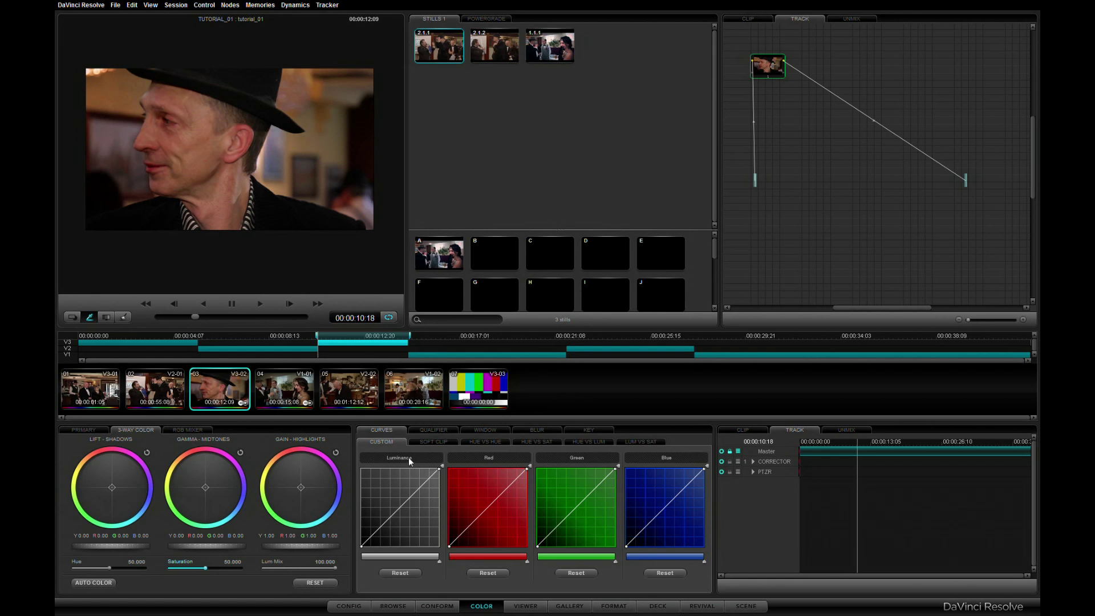
pyautogui.click(409, 457)
pyautogui.click(379, 483)
pyautogui.moveTo(378, 526); pyautogui.dragTo(387, 532)
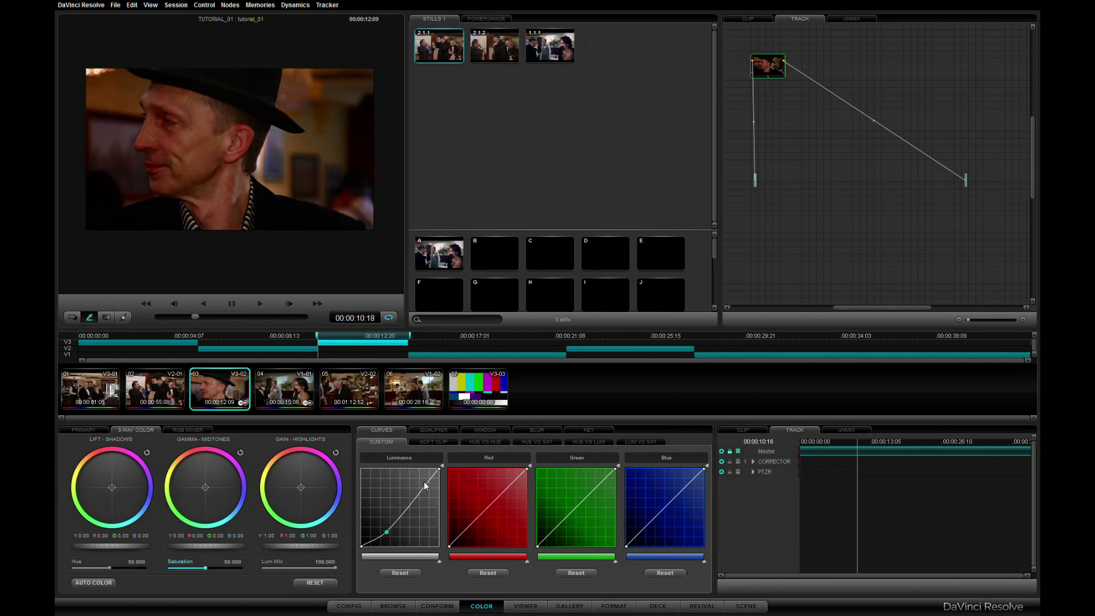
pyautogui.moveTo(425, 485); pyautogui.dragTo(419, 474)
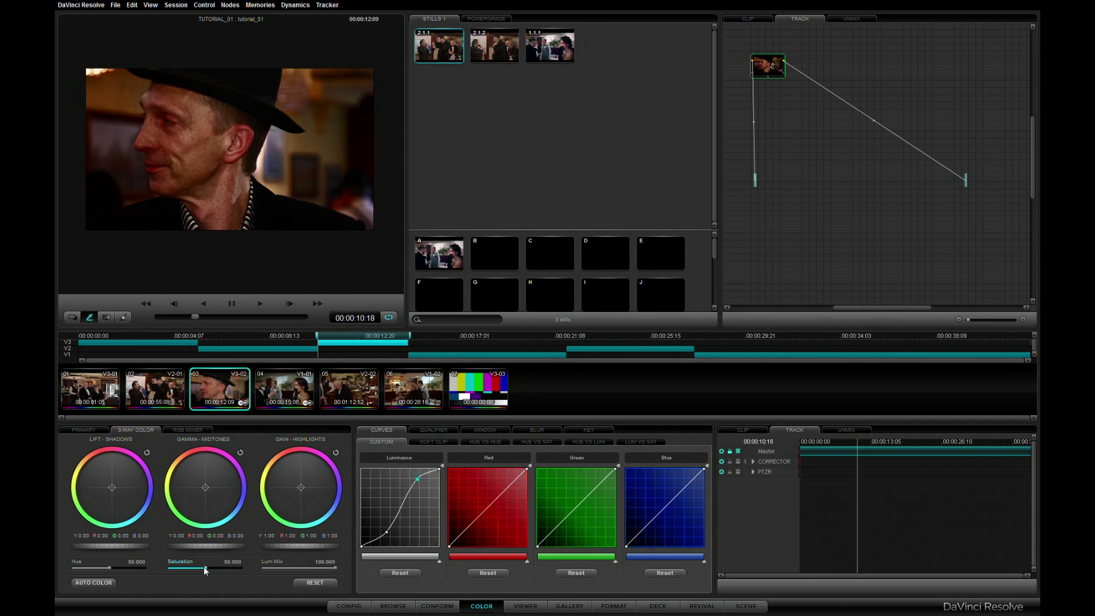
# Try saturation changes, then reset Saturation to 50 and straighten the Luminance curve.
pyautogui.moveTo(199, 568); pyautogui.dragTo(199, 566)
pyautogui.moveTo(132, 571); pyautogui.dragTo(103, 571)
pyautogui.click(314, 582)
pyautogui.click(401, 573)
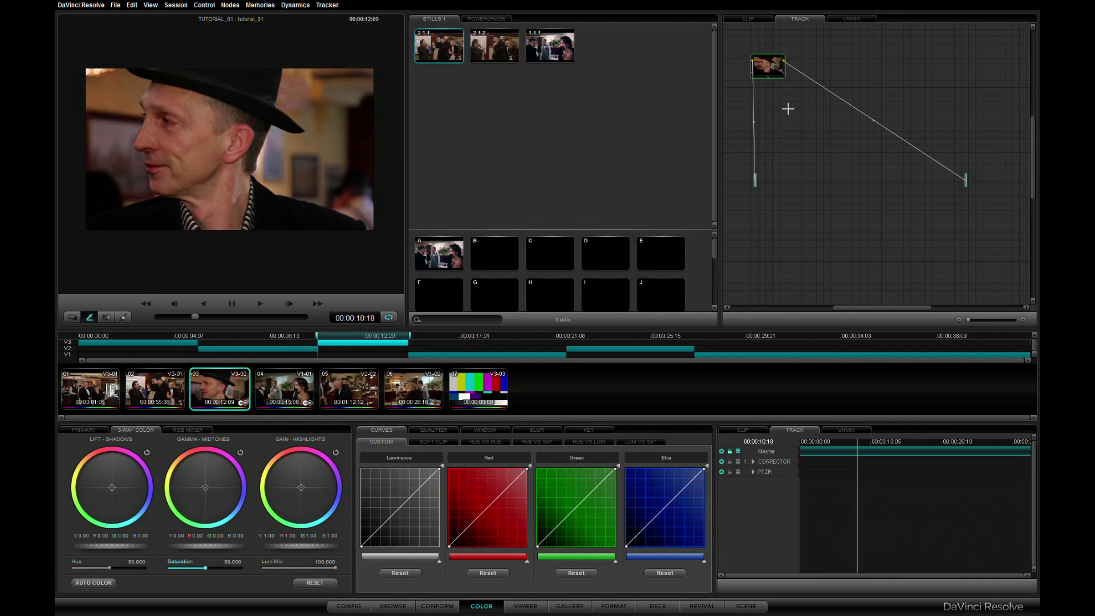
# Add a Layer Mixer node onto the connection line after corrector node 1.
pyautogui.moveTo(772, 72); pyautogui.dragTo(786, 87)
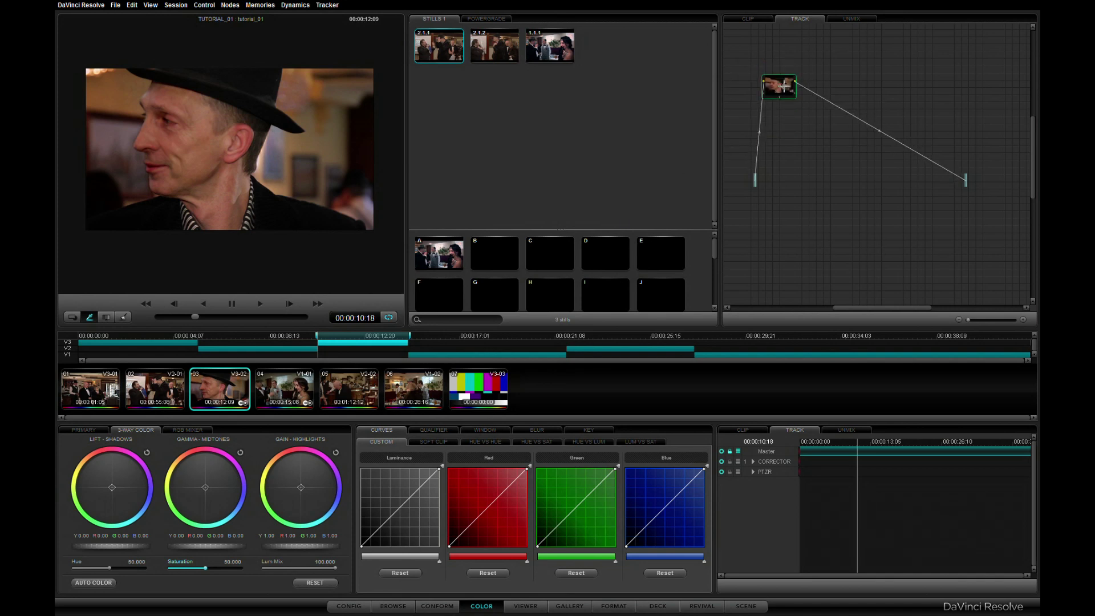
pyautogui.rightClick(835, 167)
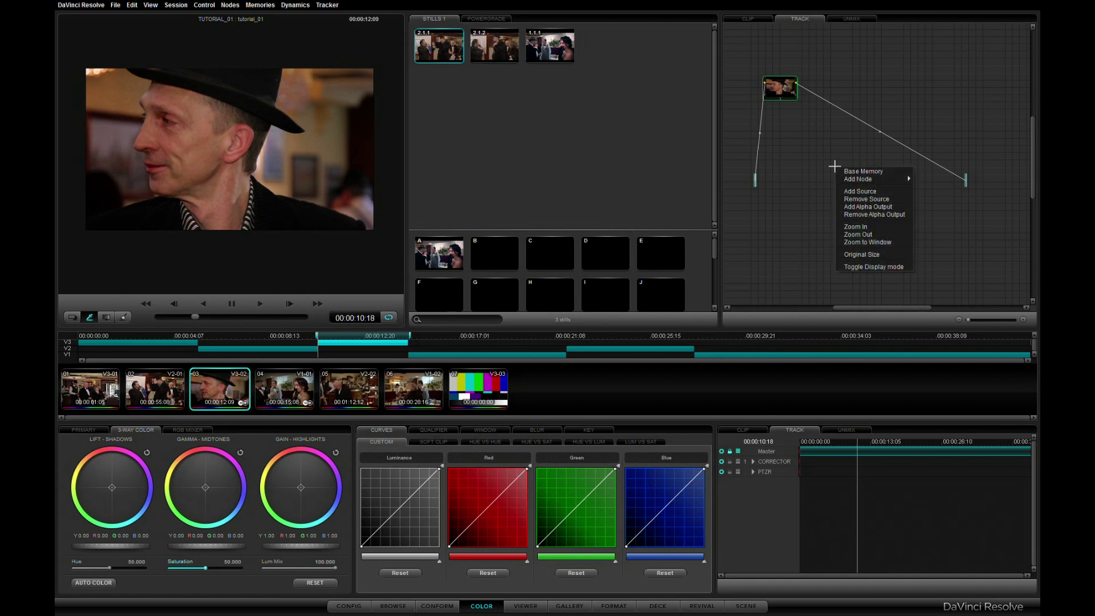
pyautogui.moveTo(867, 179)
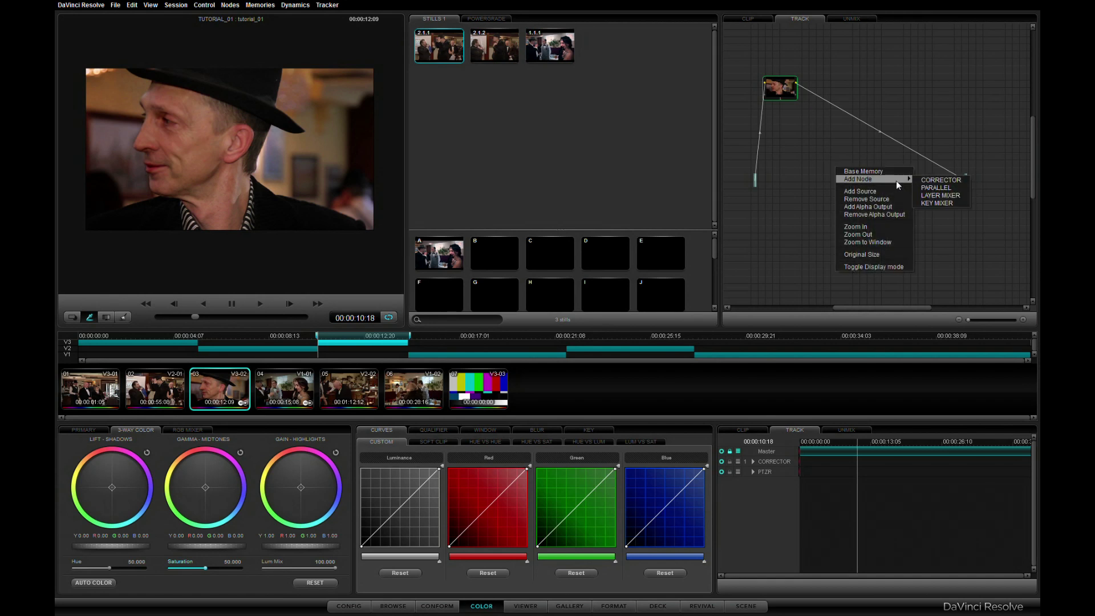
pyautogui.click(940, 195)
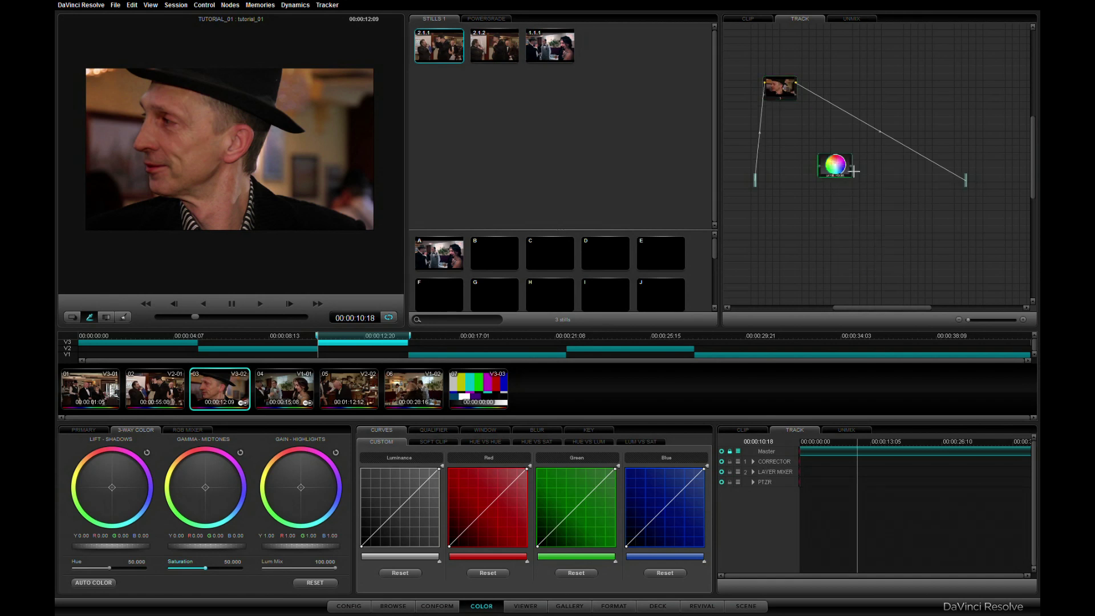
pyautogui.moveTo(837, 169)
pyautogui.mouseDown()
pyautogui.moveTo(854, 121)
pyautogui.moveTo(887, 83)
pyautogui.mouseUp()
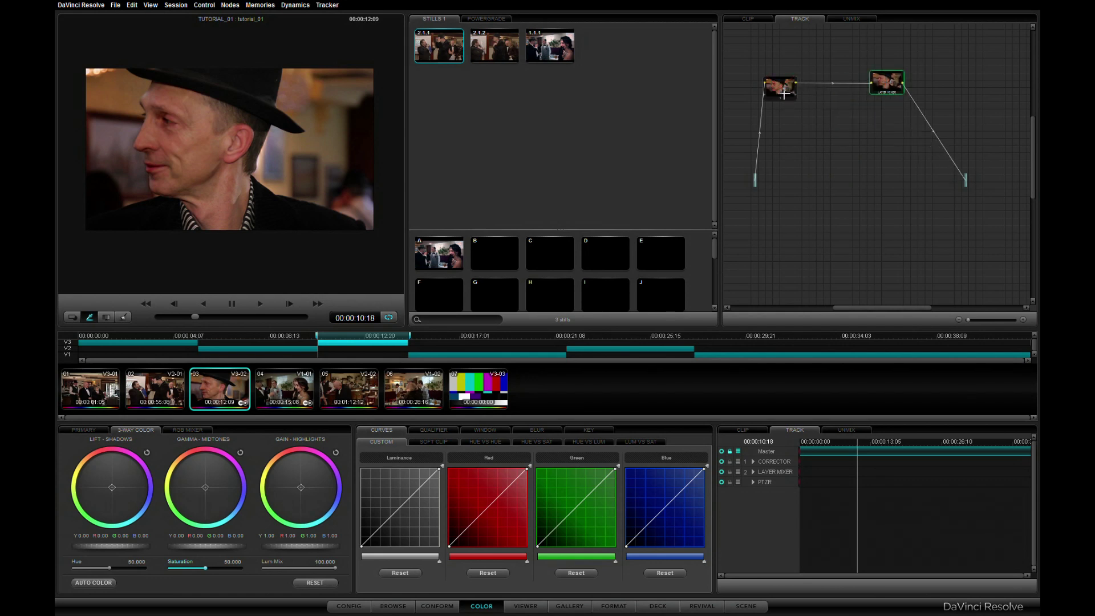
pyautogui.moveTo(780, 98); pyautogui.dragTo(794, 94)
pyautogui.moveTo(886, 82); pyautogui.dragTo(884, 86)
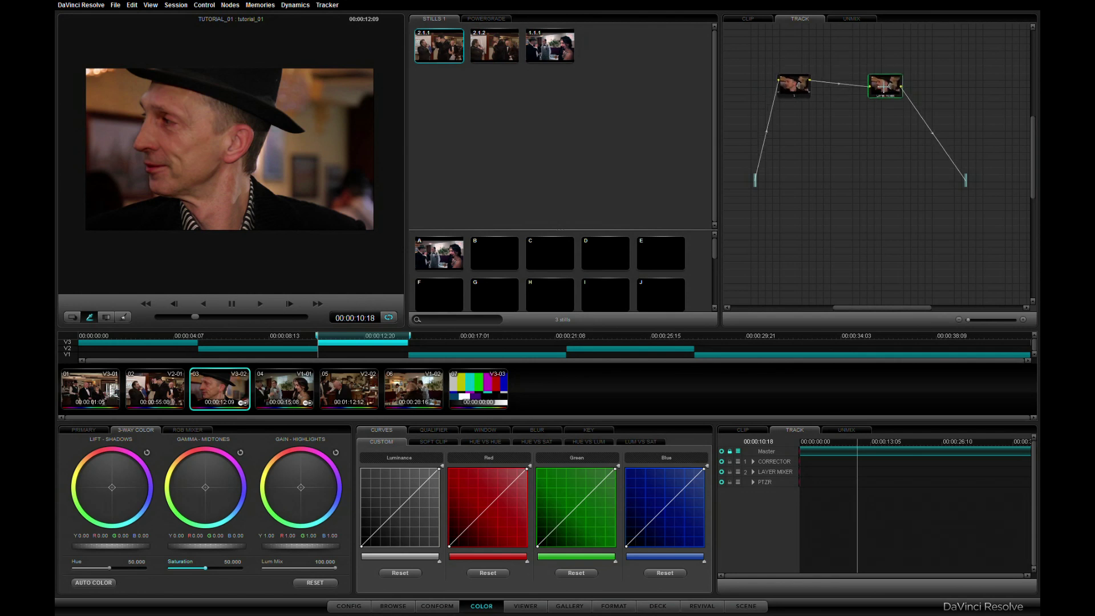
# Add corrector node 3 from the source and wire it into a new Layer Mixer input.
pyautogui.rightClick(798, 140)
pyautogui.moveTo(848, 157)
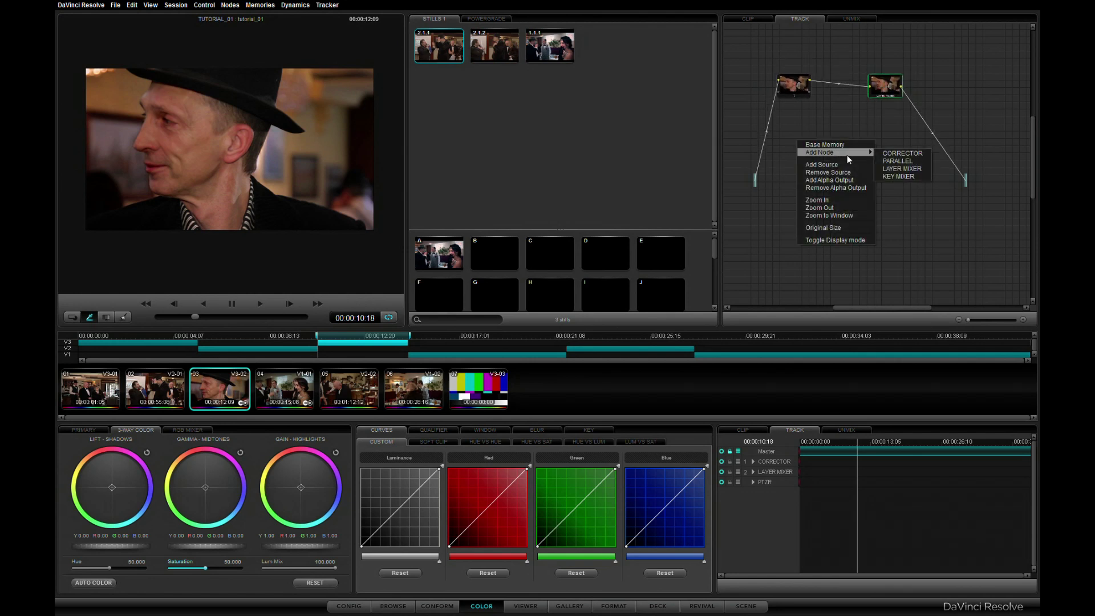
pyautogui.click(900, 153)
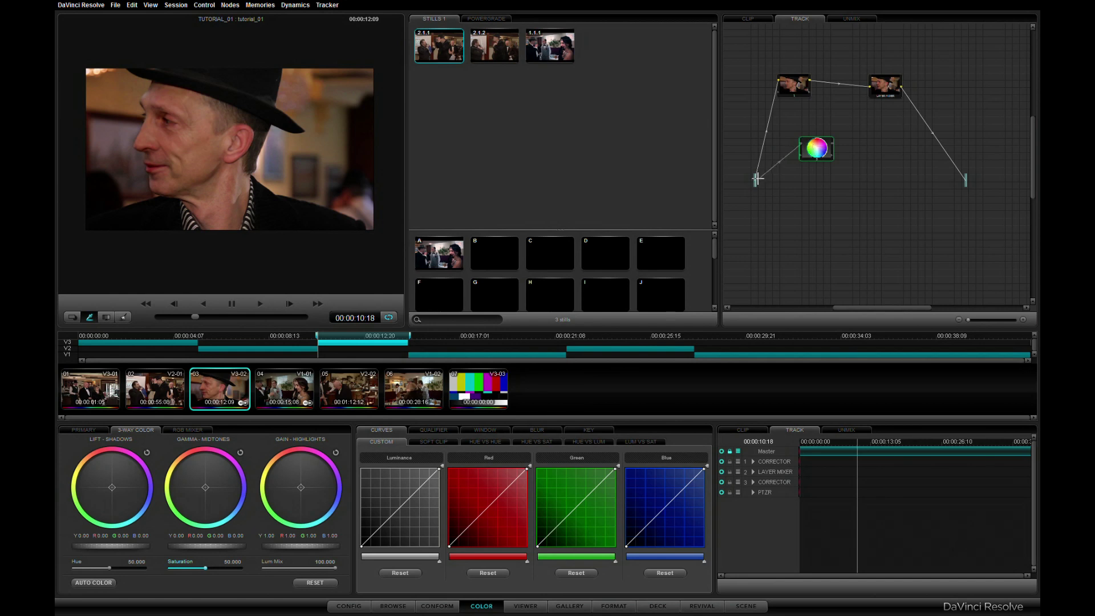
pyautogui.moveTo(800, 143); pyautogui.dragTo(755, 180)
pyautogui.rightClick(888, 90)
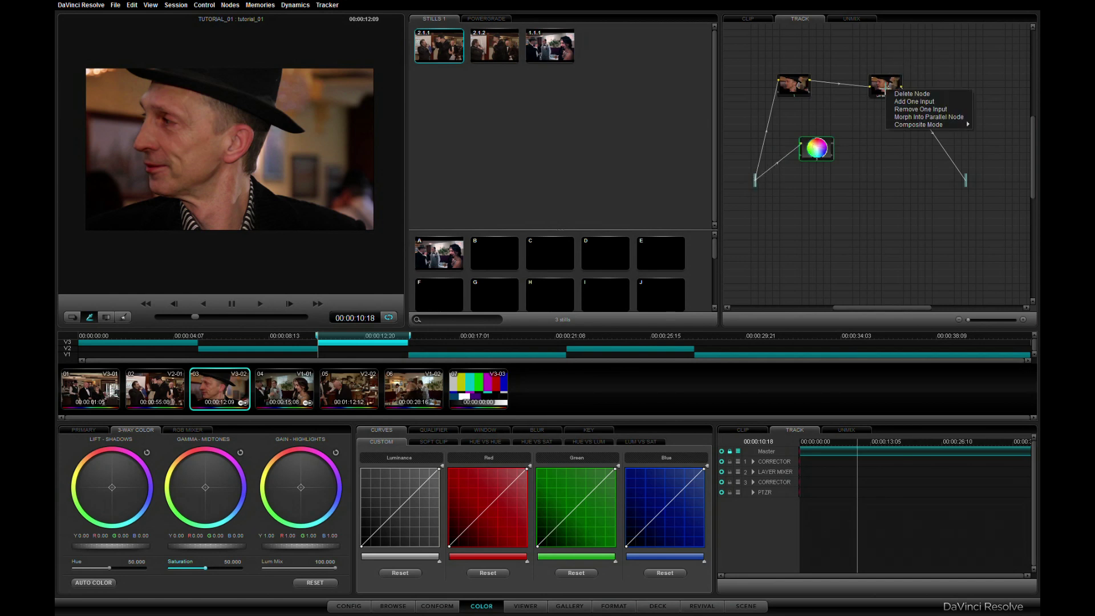
pyautogui.click(938, 101)
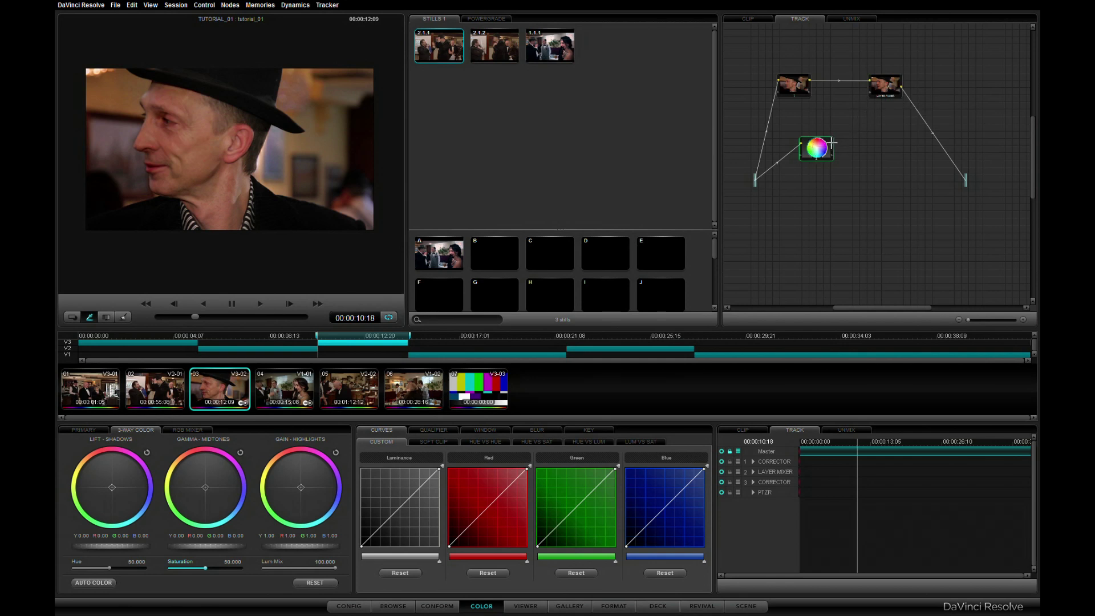
pyautogui.moveTo(833, 143); pyautogui.dragTo(868, 93)
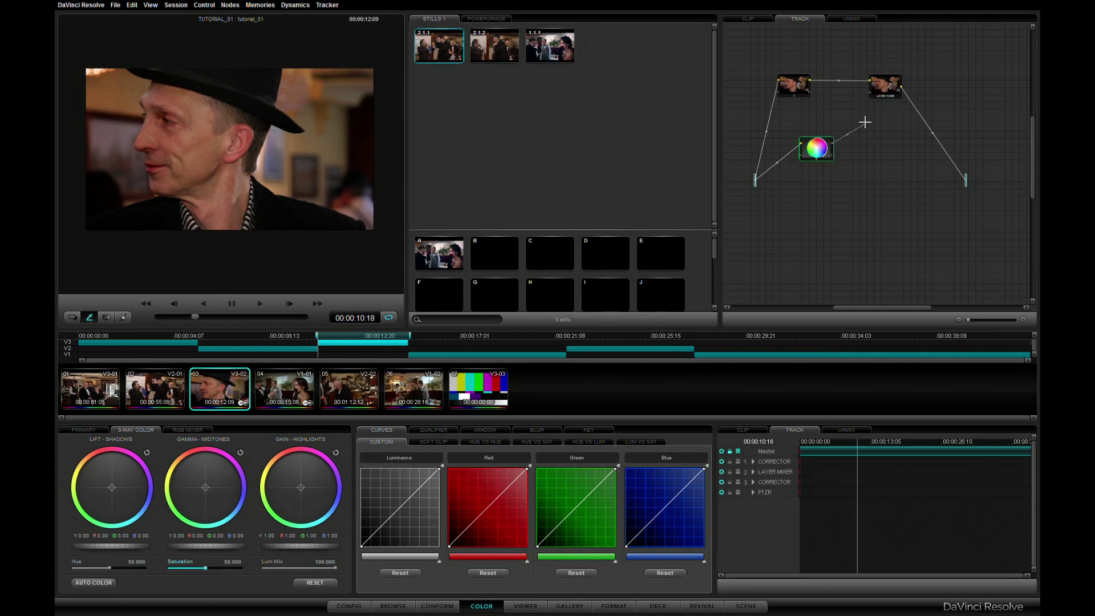
pyautogui.click(887, 92)
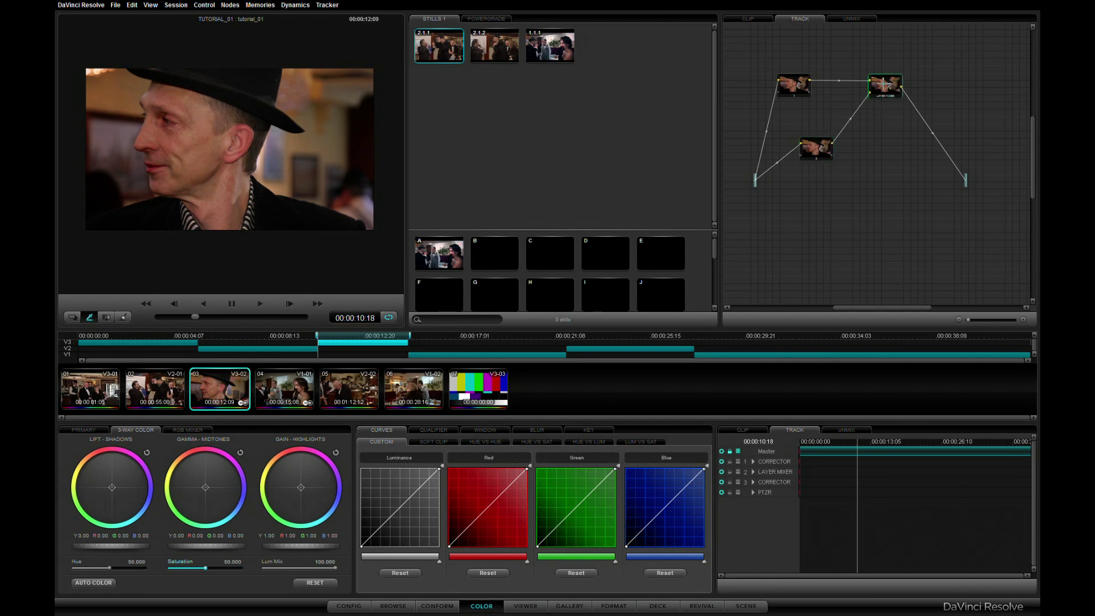
pyautogui.moveTo(884, 84); pyautogui.dragTo(885, 106)
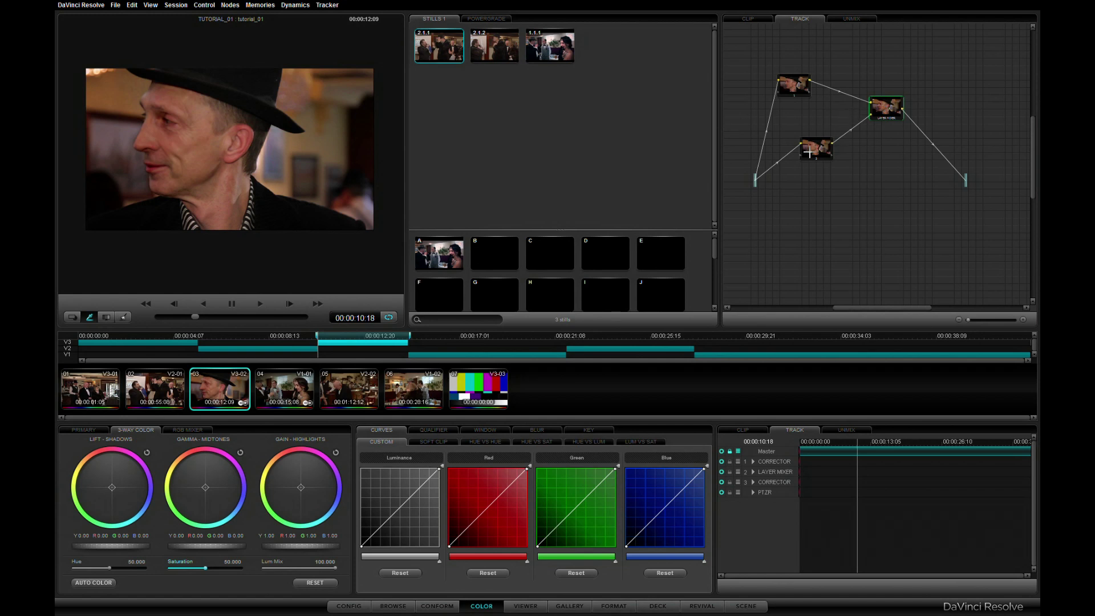
# Set the Layer Mixer to Multiply, then fully desaturate node 3 and slightly lift its midtones.
pyautogui.rightClick(885, 105)
pyautogui.moveTo(941, 139)
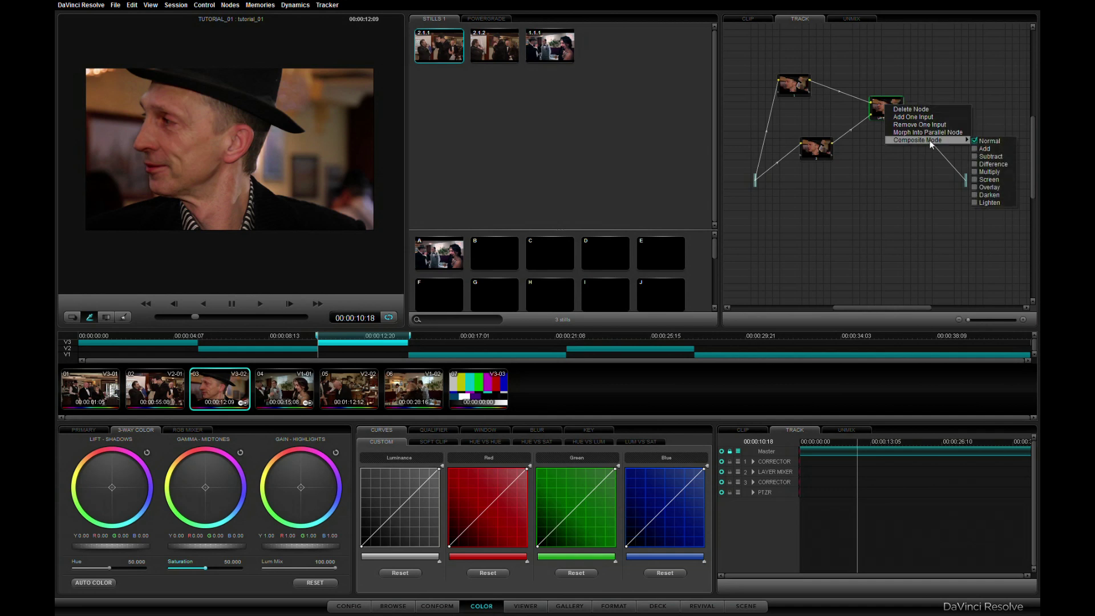
pyautogui.click(992, 172)
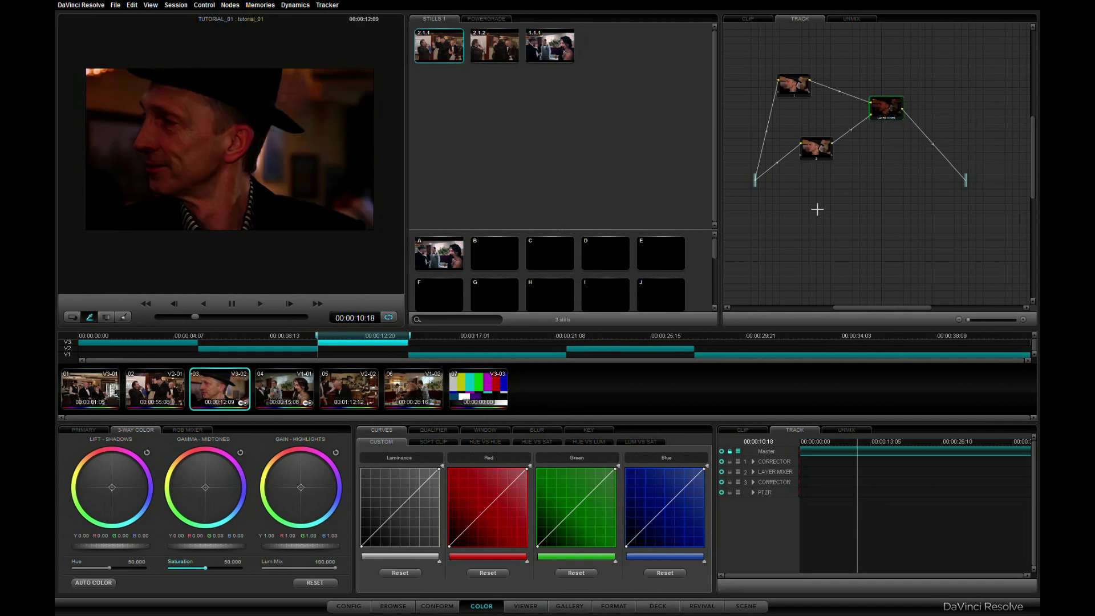
pyautogui.click(812, 151)
pyautogui.moveTo(816, 152); pyautogui.dragTo(805, 161)
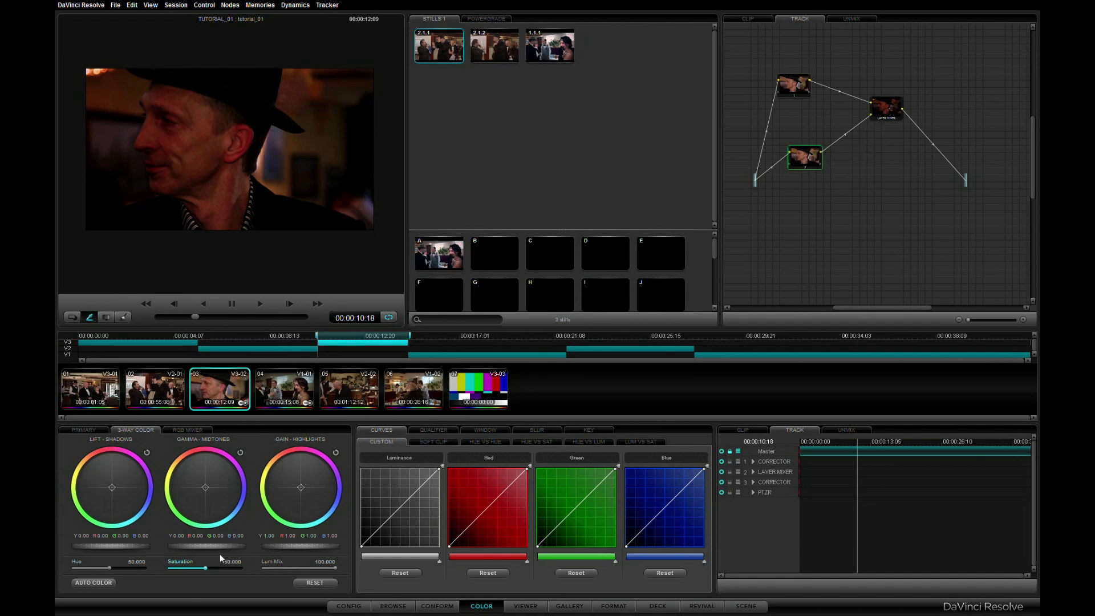
pyautogui.moveTo(805, 148); pyautogui.dragTo(804, 148)
pyautogui.moveTo(205, 568); pyautogui.dragTo(131, 563)
pyautogui.moveTo(199, 544); pyautogui.dragTo(246, 545)
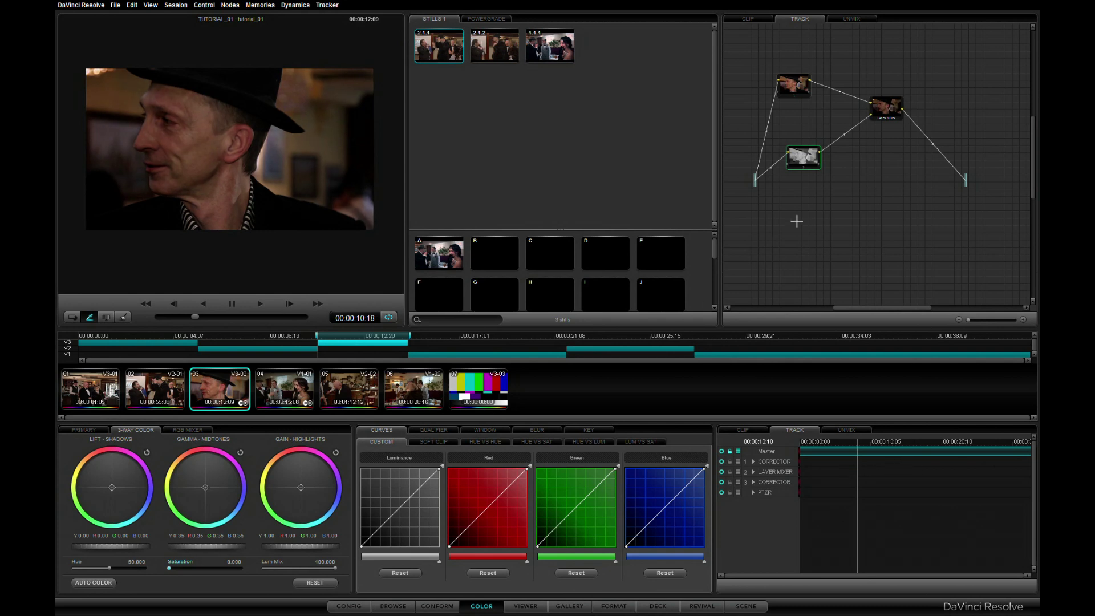
# Toggle the mixer and nodes to compare, then raise this node's Gamma to about 0.41.
pyautogui.click(888, 118)
pyautogui.click(888, 118)
pyautogui.click(803, 169)
pyautogui.click(804, 169)
pyautogui.click(795, 93)
pyautogui.moveTo(882, 112); pyautogui.dragTo(885, 119)
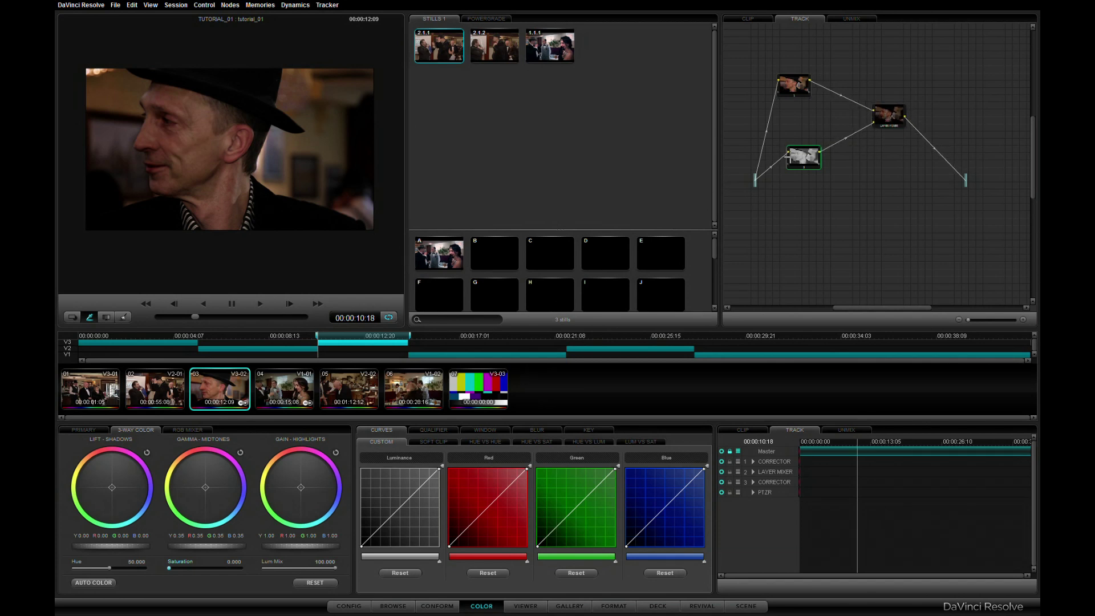
pyautogui.moveTo(804, 155); pyautogui.dragTo(799, 154)
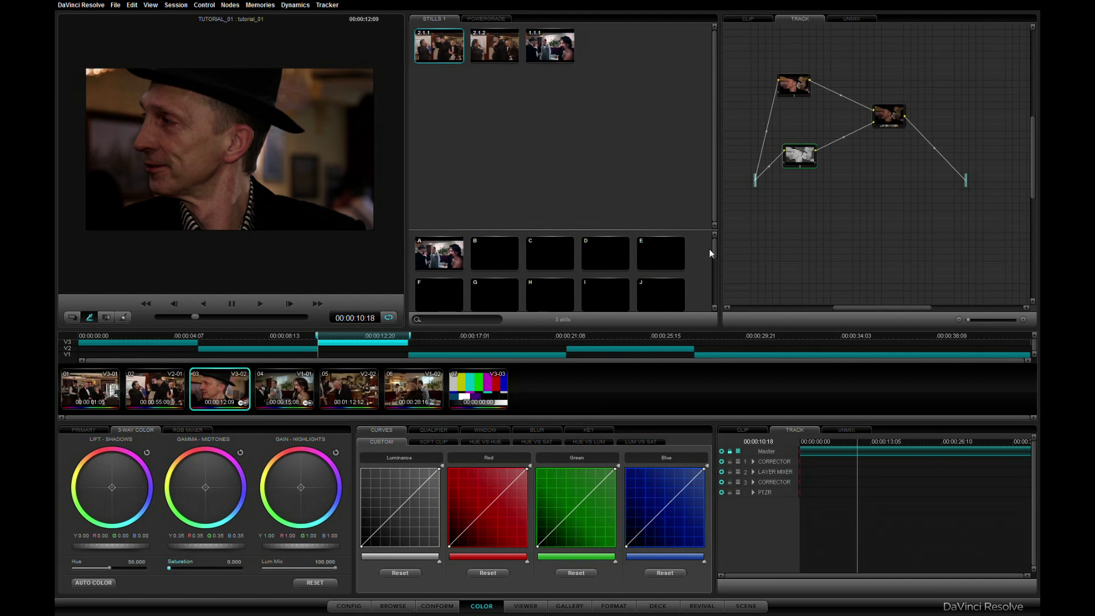
pyautogui.moveTo(196, 545); pyautogui.dragTo(241, 538)
# Switch the Layer Mixer's composite mode to Screen.
pyautogui.click(890, 115)
pyautogui.rightClick(890, 115)
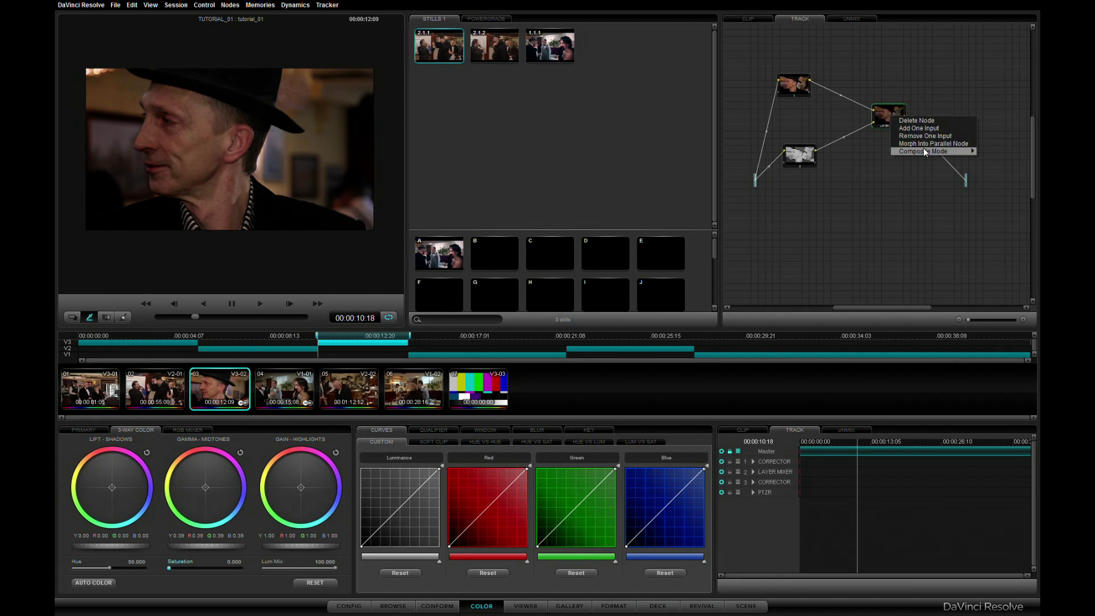
pyautogui.moveTo(925, 152)
pyautogui.click(993, 193)
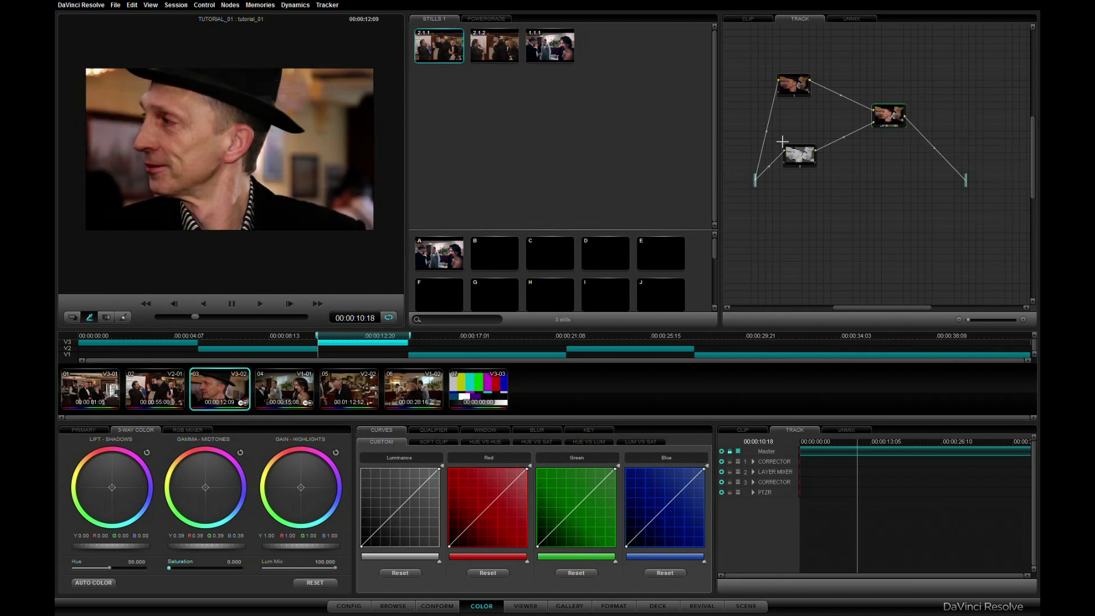
pyautogui.moveTo(804, 162); pyautogui.dragTo(796, 153)
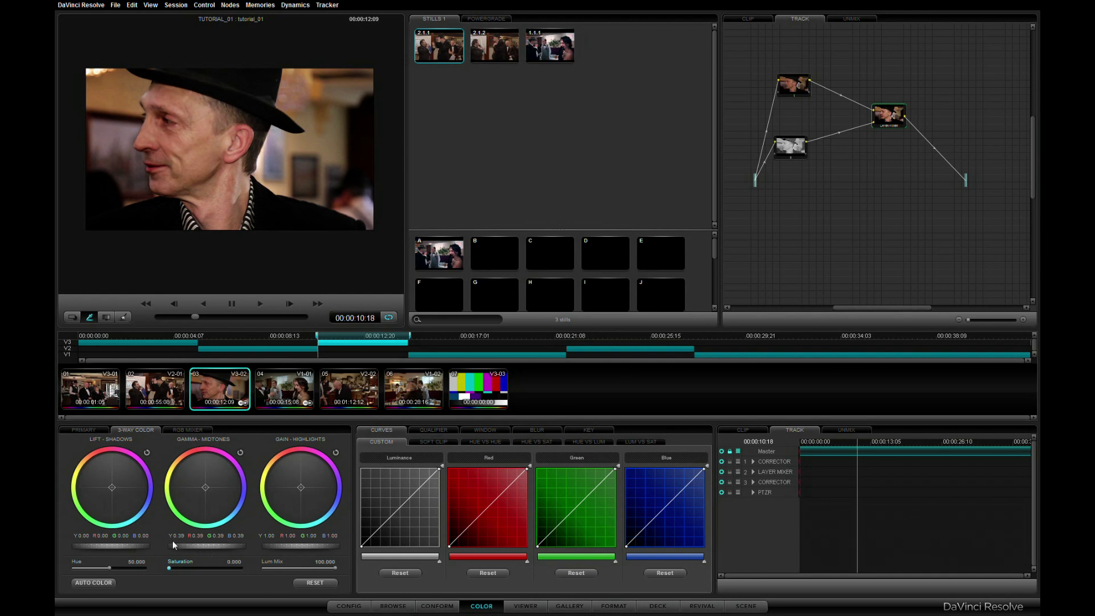
# Compare with the Layer Mixer bypassed via Ctrl+D, then add corrector node 4 below the mixer.
pyautogui.hotkey('ctrl', 'd')
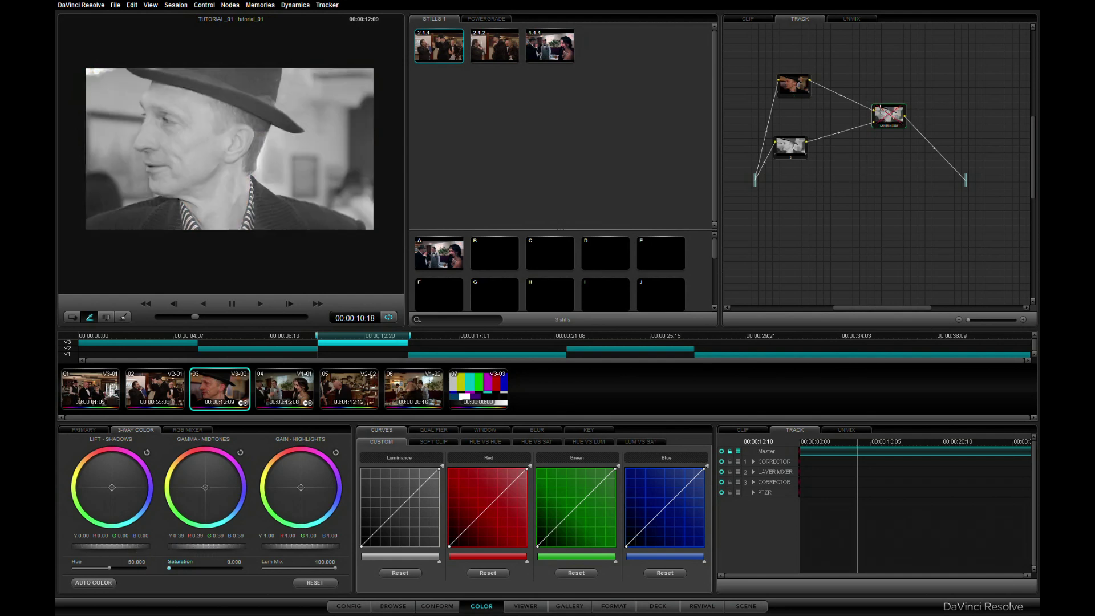
pyautogui.hotkey('ctrl', 'd')
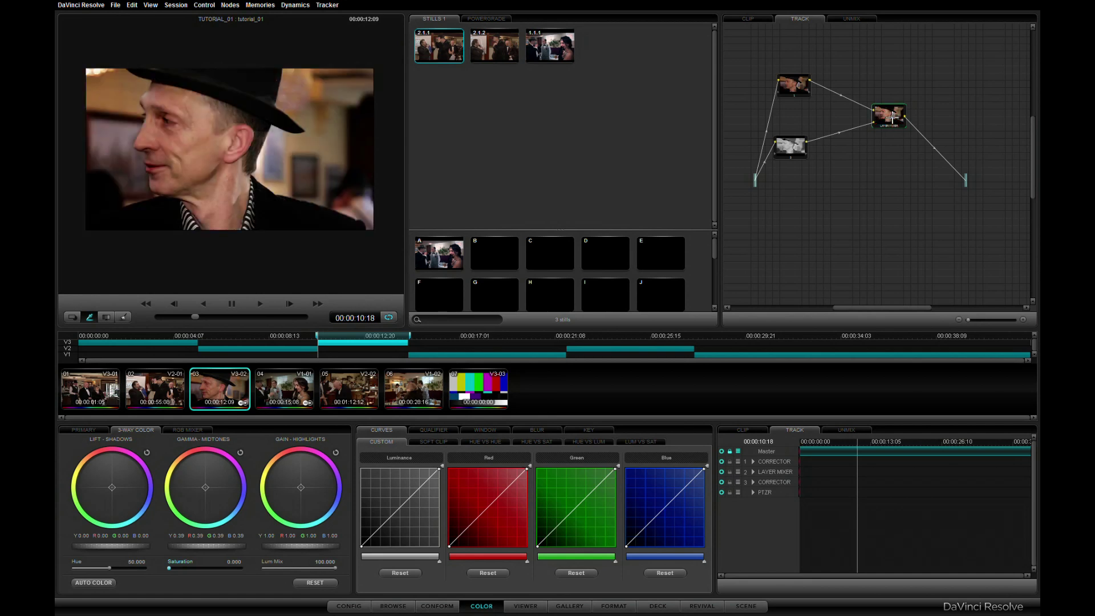
pyautogui.moveTo(892, 126); pyautogui.dragTo(861, 87)
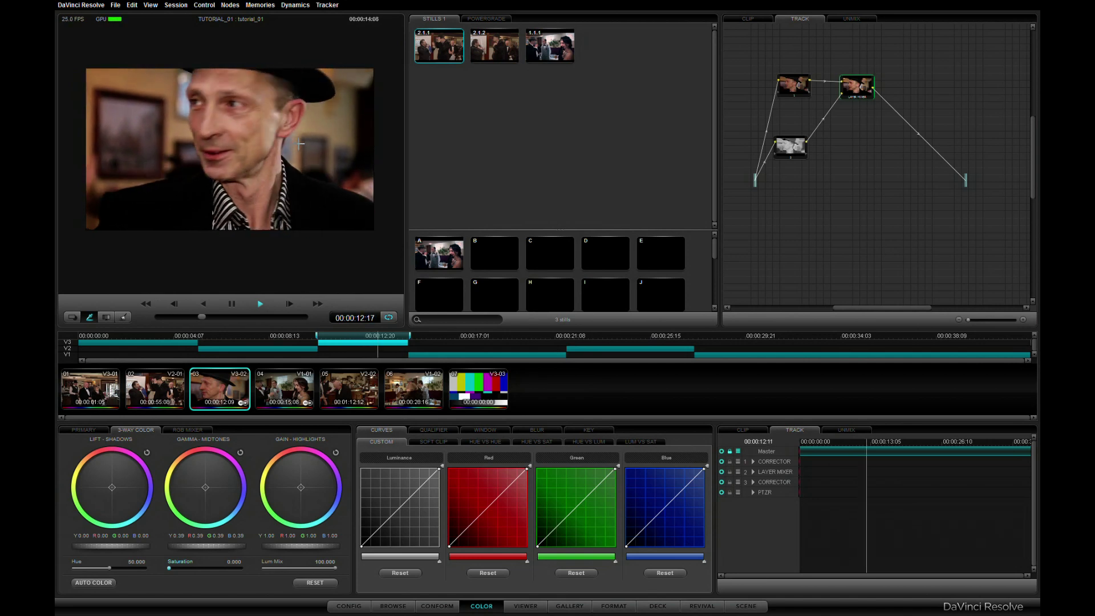
pyautogui.press('space')
pyautogui.moveTo(857, 79); pyautogui.dragTo(859, 80)
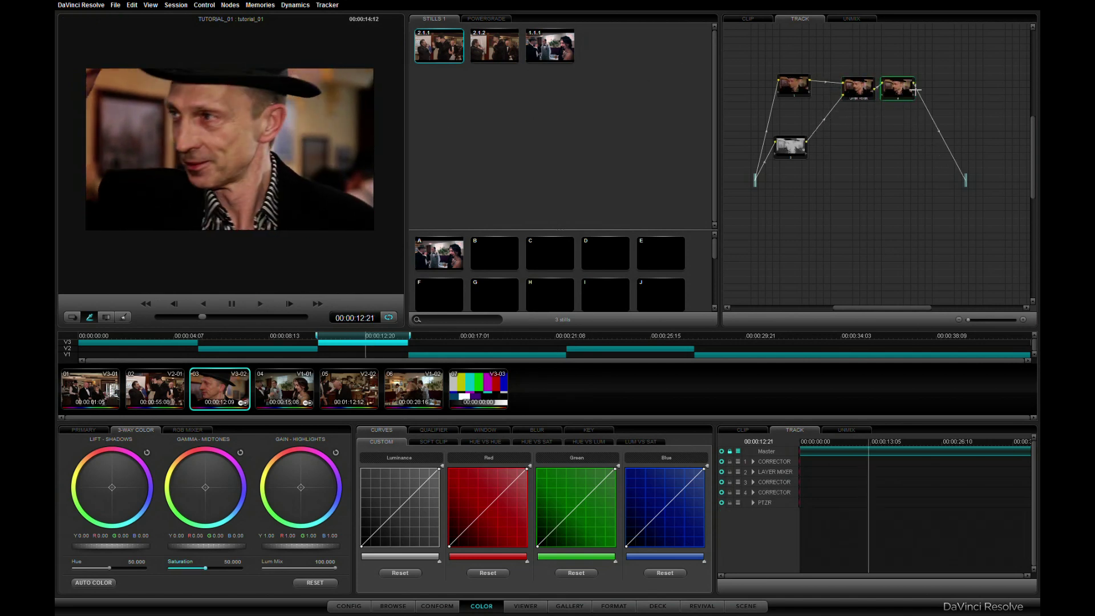
pyautogui.hotkey('alt', 's')
pyautogui.moveTo(881, 153); pyautogui.dragTo(815, 195)
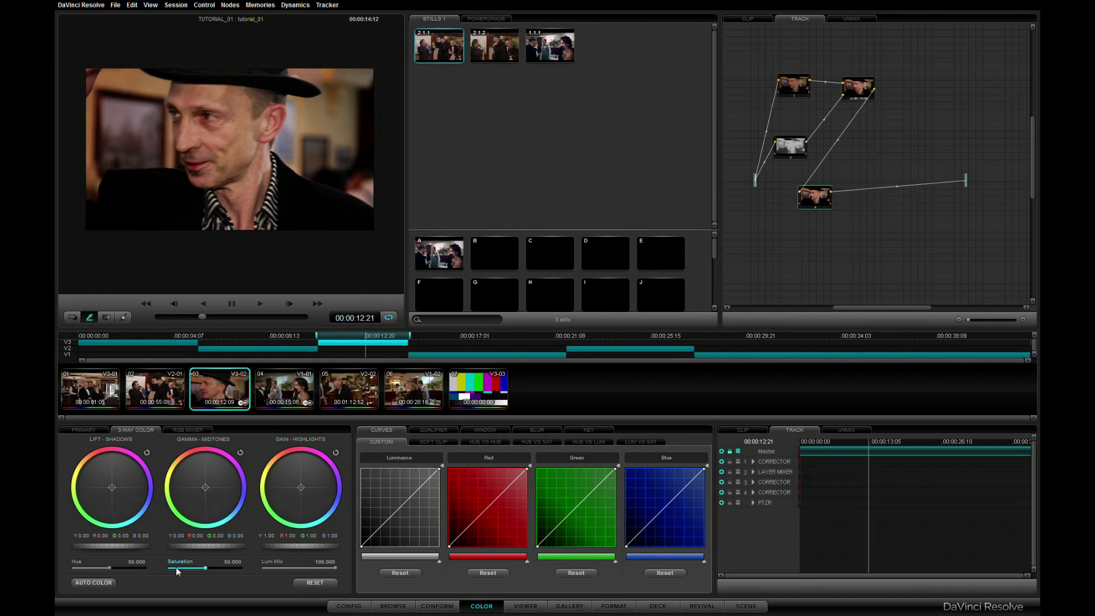
# In node 4, lower Saturation to about 28 and warm the midtones with the Gamma wheel.
pyautogui.moveTo(206, 569); pyautogui.dragTo(135, 569)
pyautogui.moveTo(206, 487); pyautogui.dragTo(120, 400)
pyautogui.press('space')
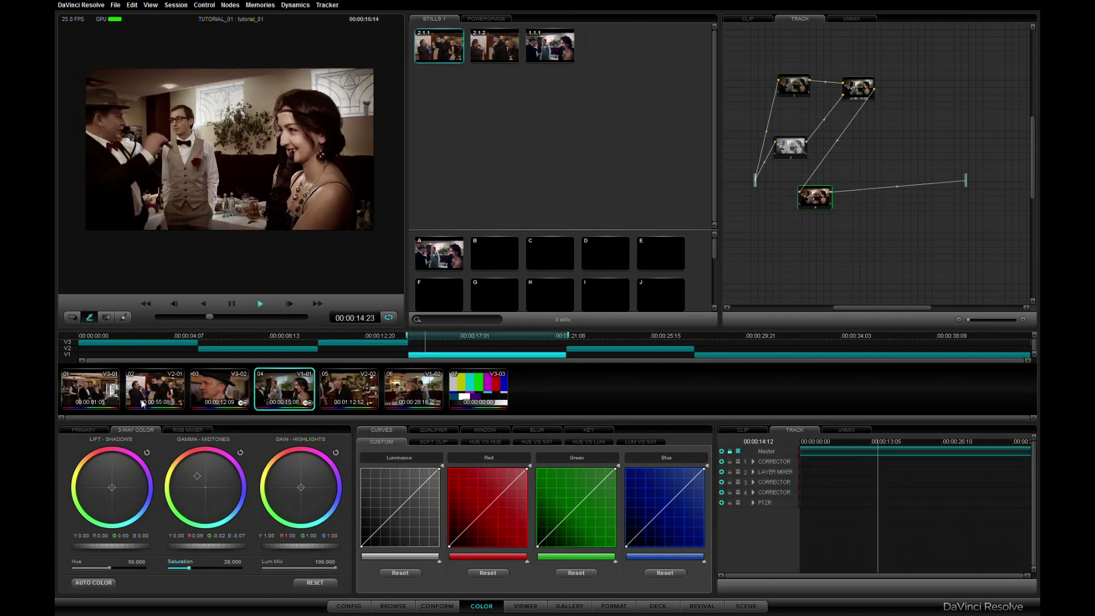
pyautogui.press('space')
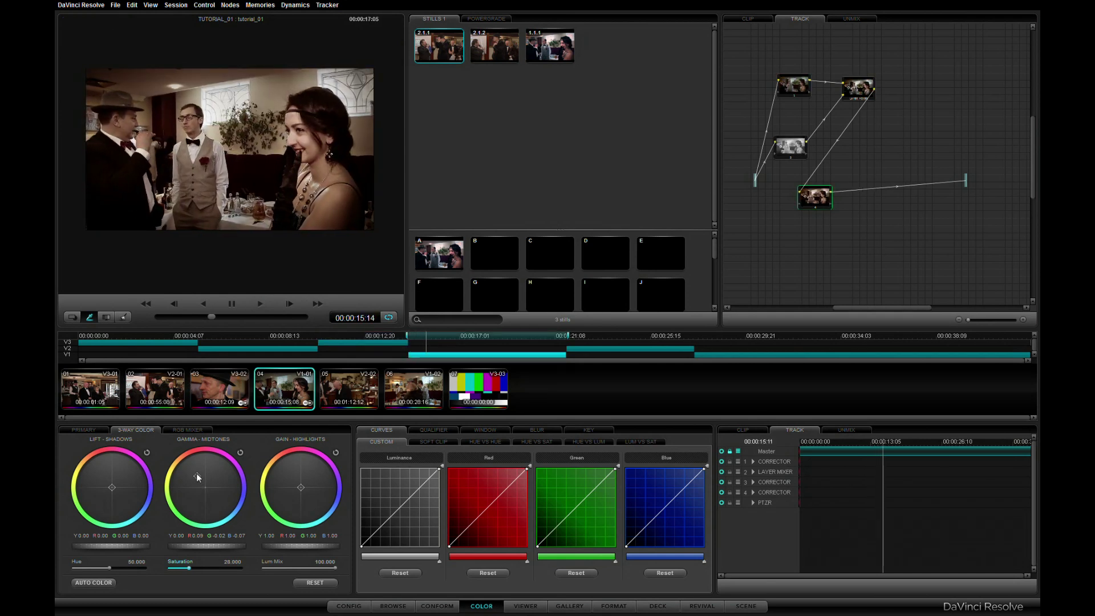
pyautogui.moveTo(196, 477); pyautogui.dragTo(199, 486)
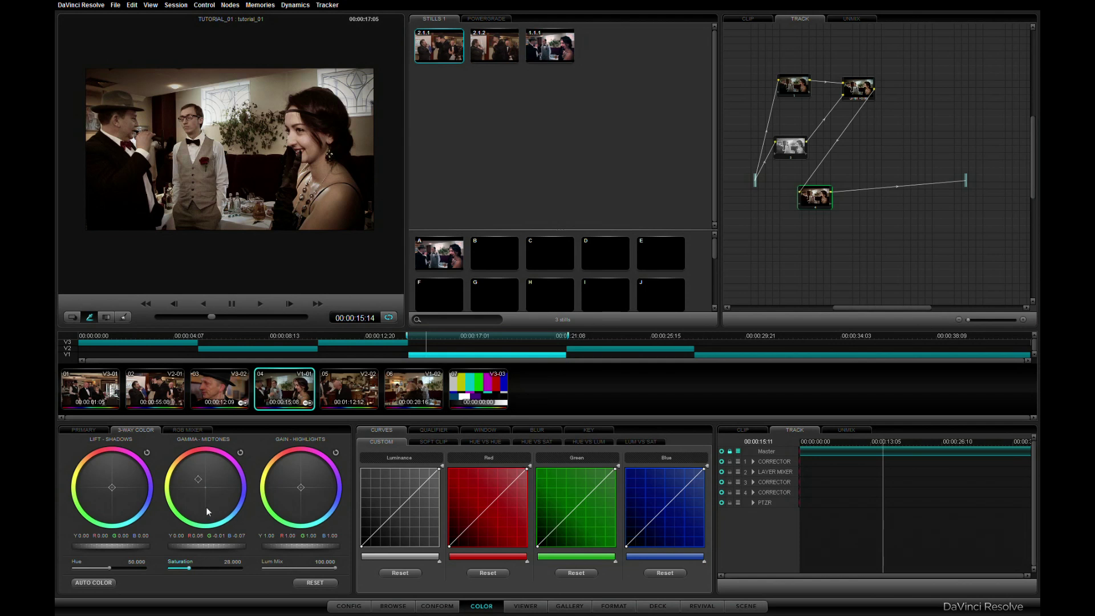
# Play back the timeline, then view clip 06 and the colour-bar clip 07.
pyautogui.press('space')
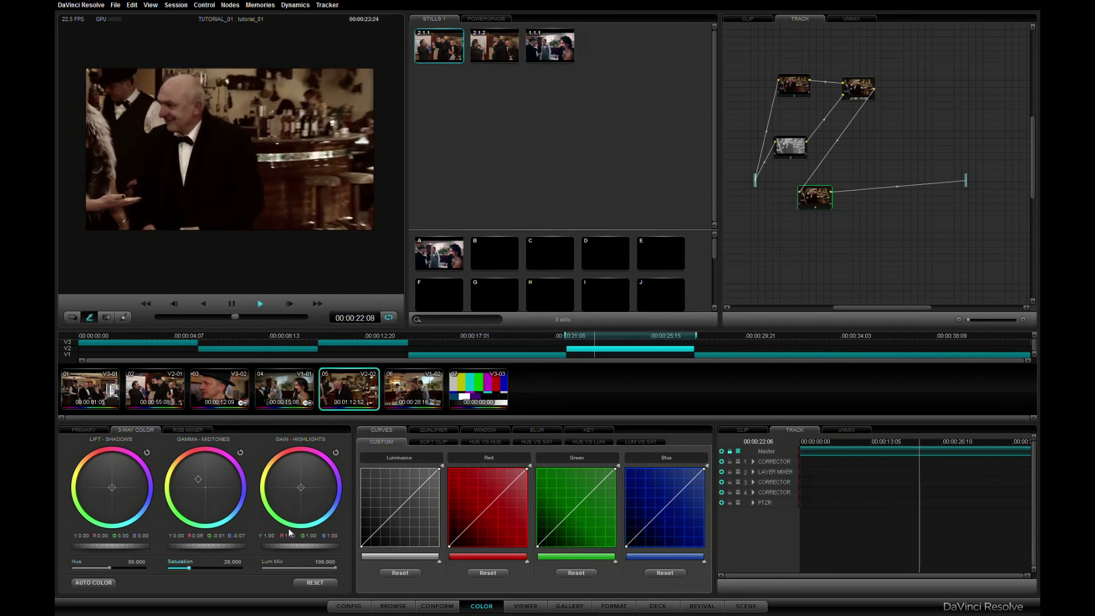
pyautogui.press('space')
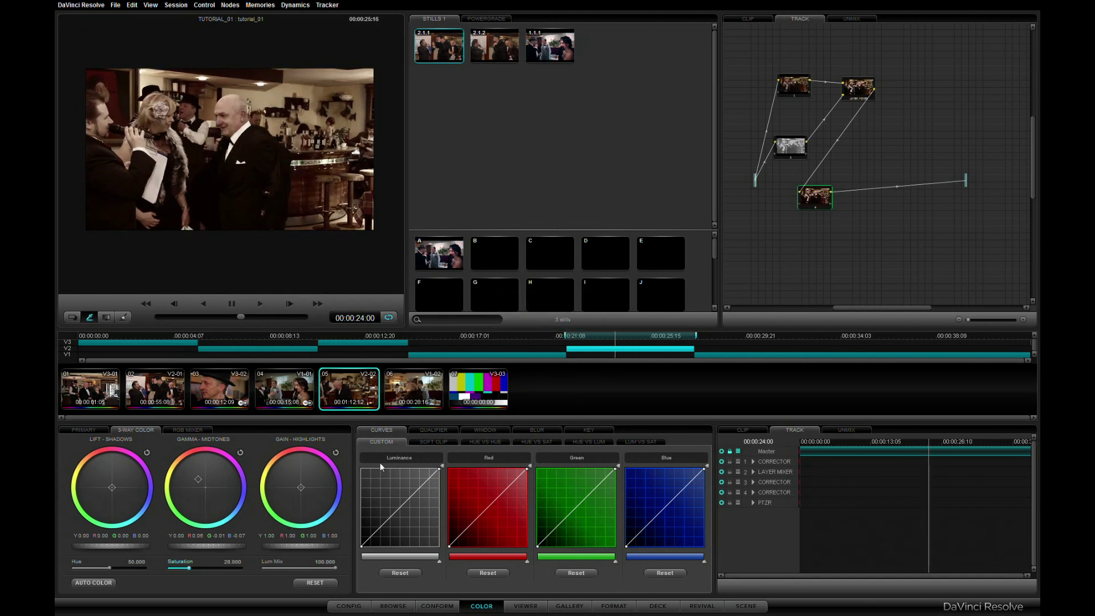
pyautogui.click(421, 405)
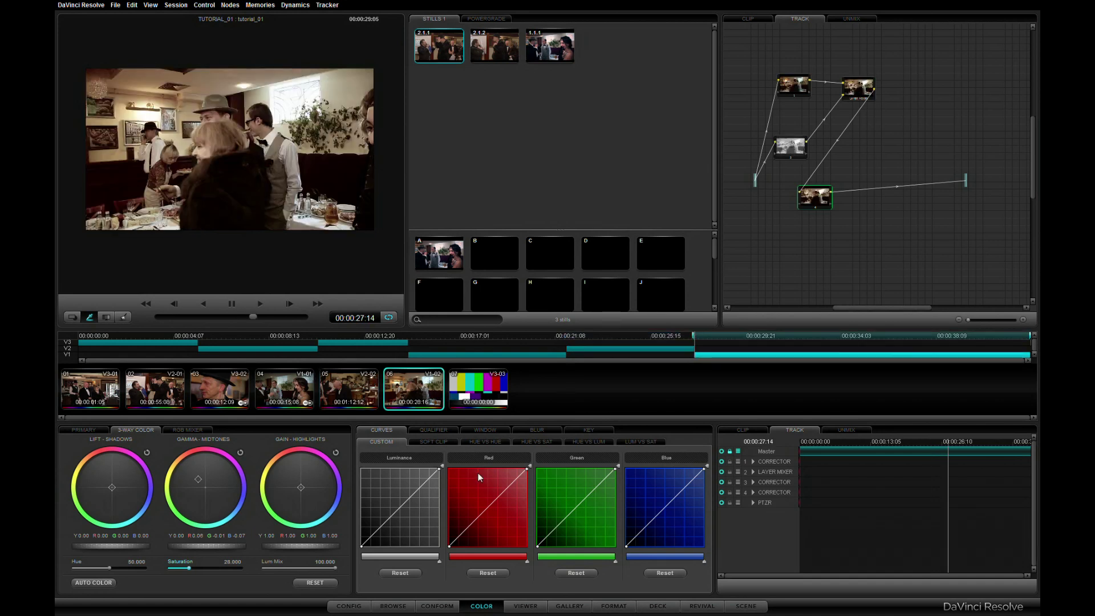
pyautogui.click(478, 401)
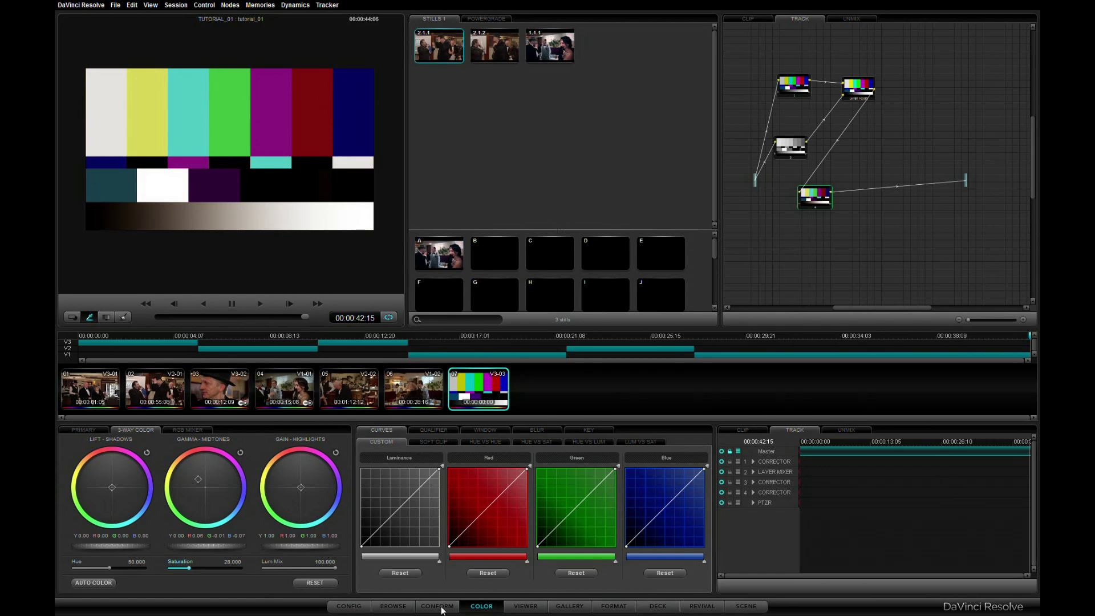
# In the conform timeline, delete the colour-bar clip from V3.
pyautogui.click(442, 608)
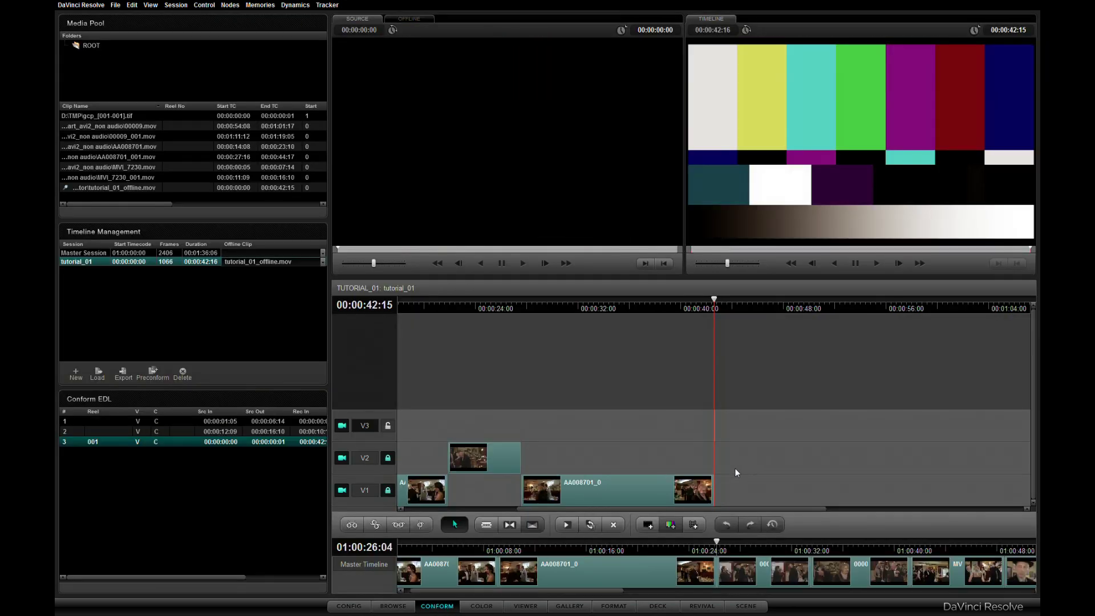
pyautogui.scroll(5, 737, 478)
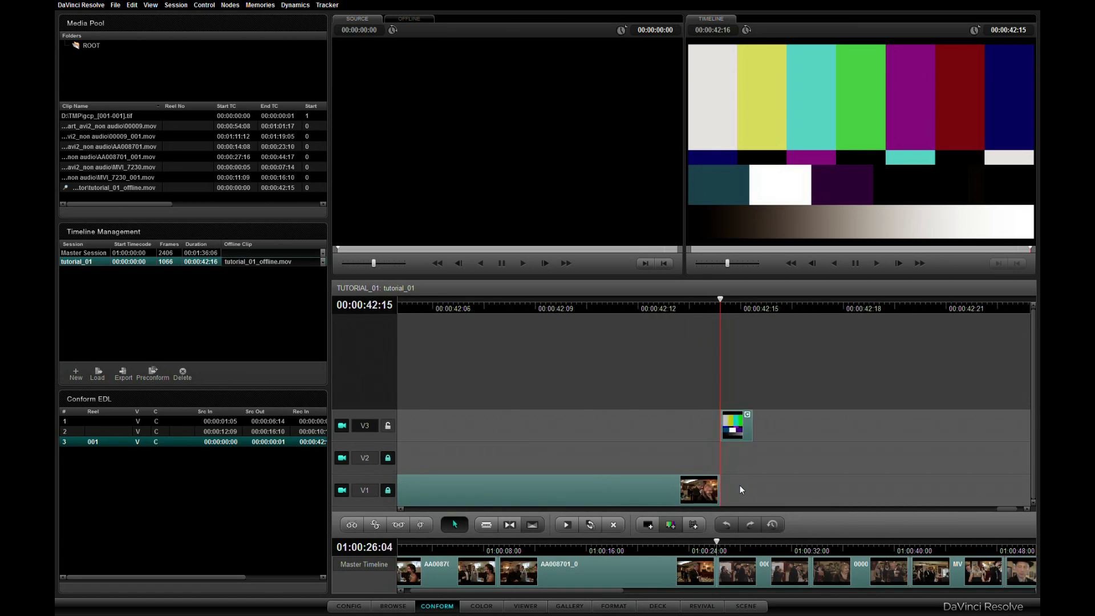
pyautogui.scroll(-5, 742, 490)
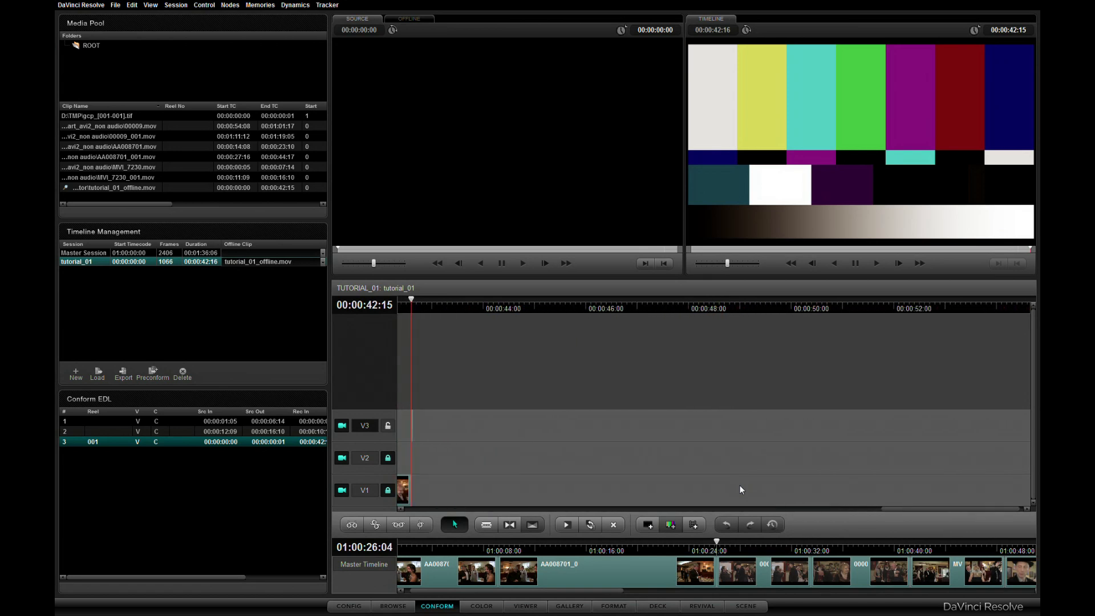
pyautogui.scroll(5, 741, 490)
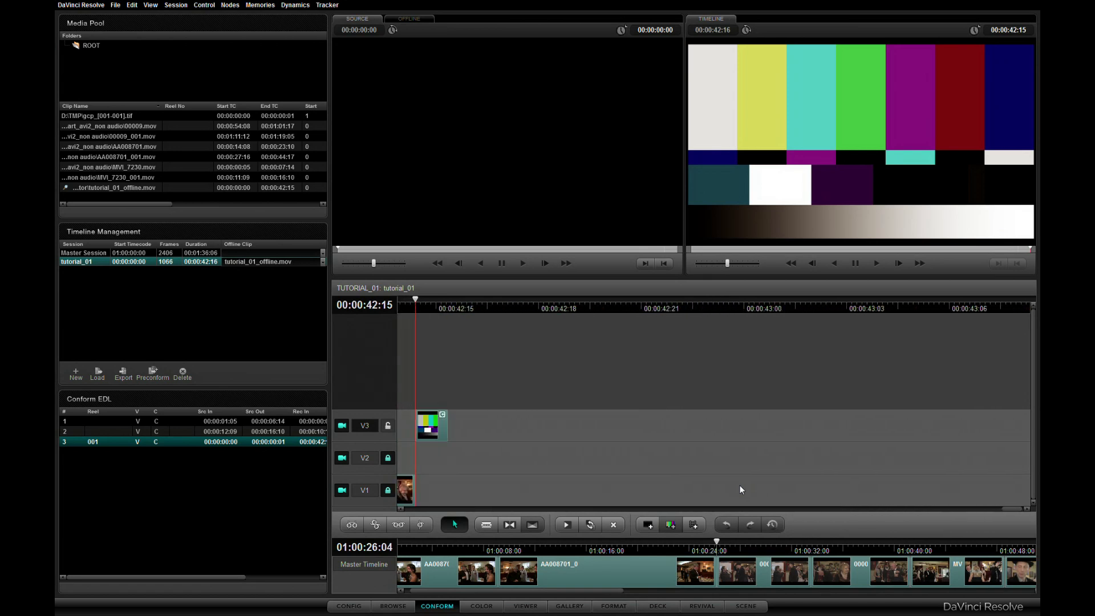
pyautogui.click(432, 433)
pyautogui.press('Delete')
pyautogui.scroll(-5, 432, 433)
pyautogui.scroll(-2, 432, 433)
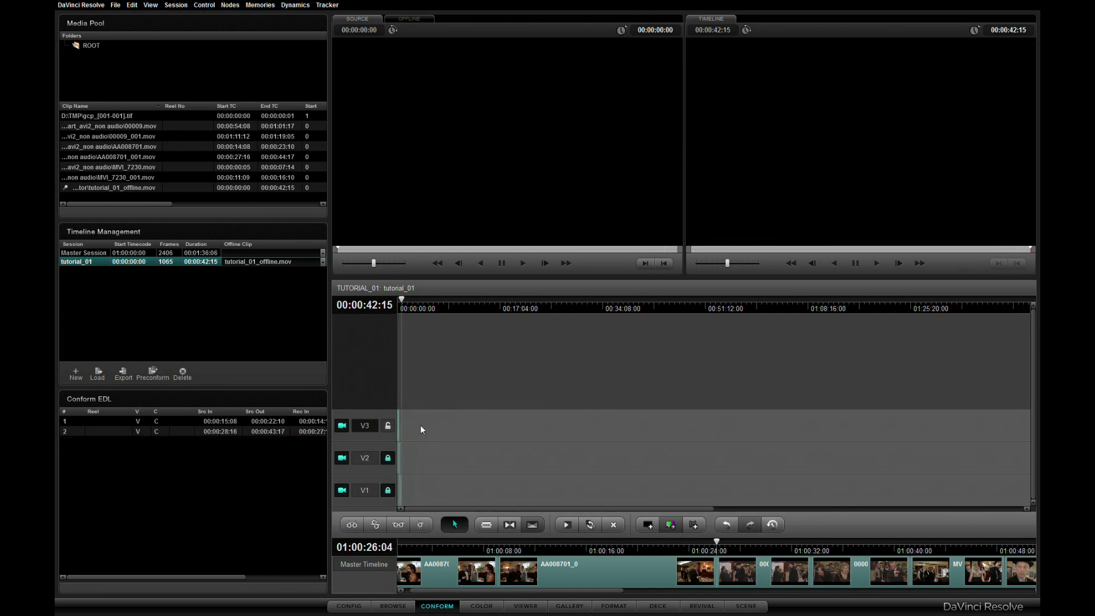
# Zoom the timeline around the first clip, then return to the Color page.
pyautogui.click(388, 426)
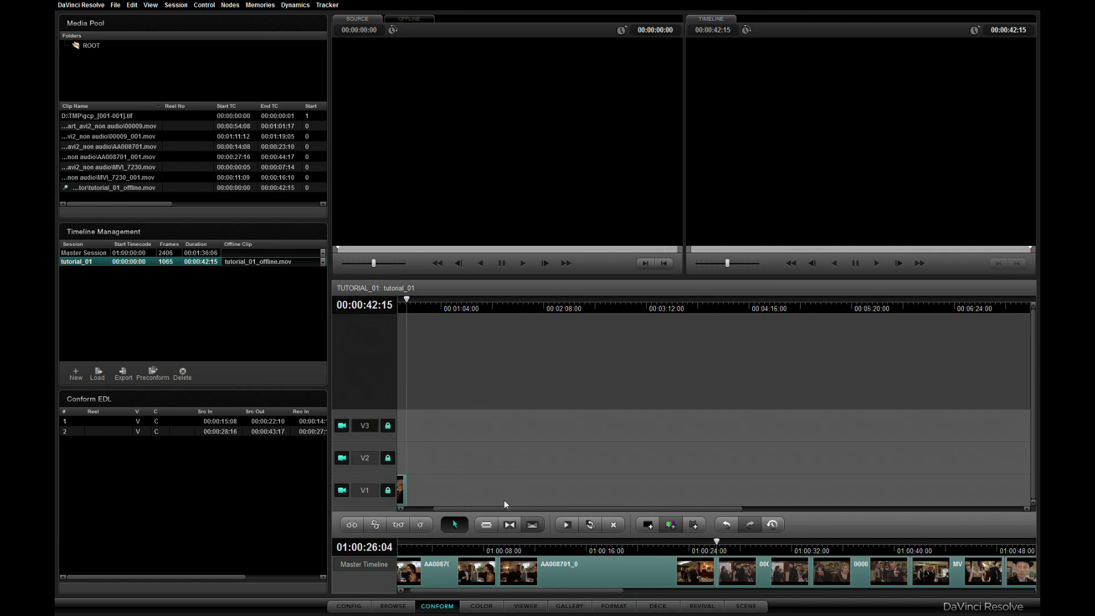
pyautogui.hscroll(-3, 428, 468)
pyautogui.scroll(2, 424, 476)
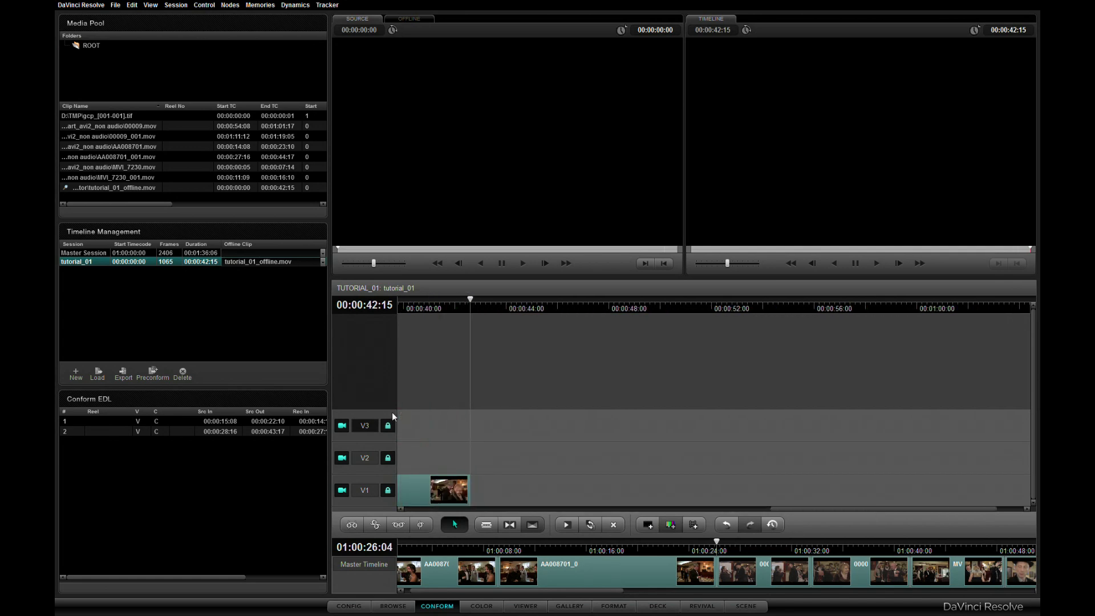
pyautogui.scroll(1, 424, 476)
pyautogui.moveTo(510, 514); pyautogui.dragTo(502, 514)
pyautogui.scroll(-1, 502, 502)
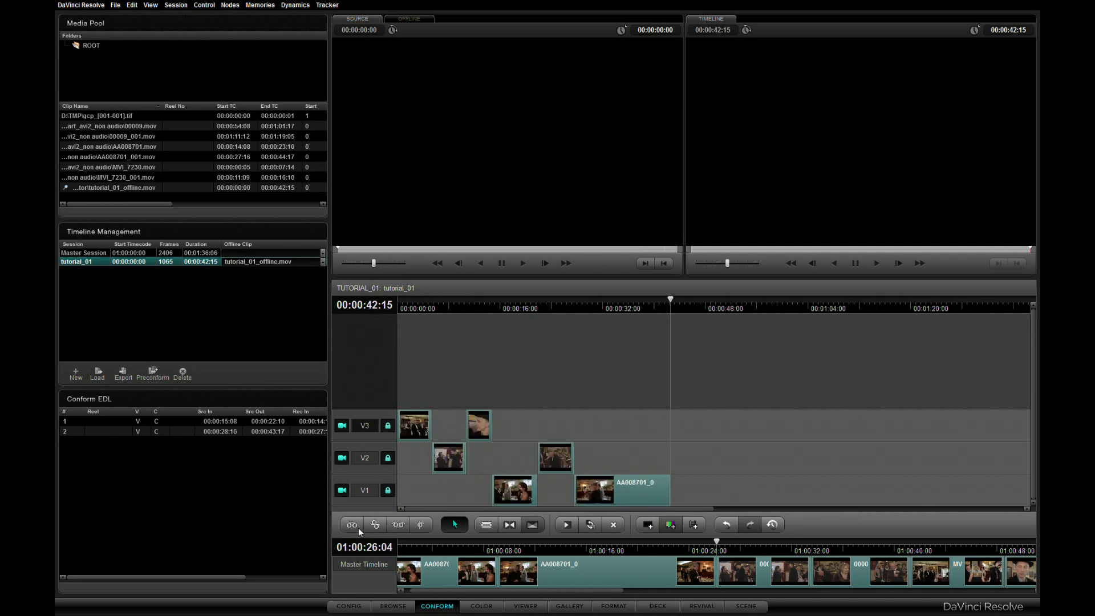
pyautogui.click(481, 606)
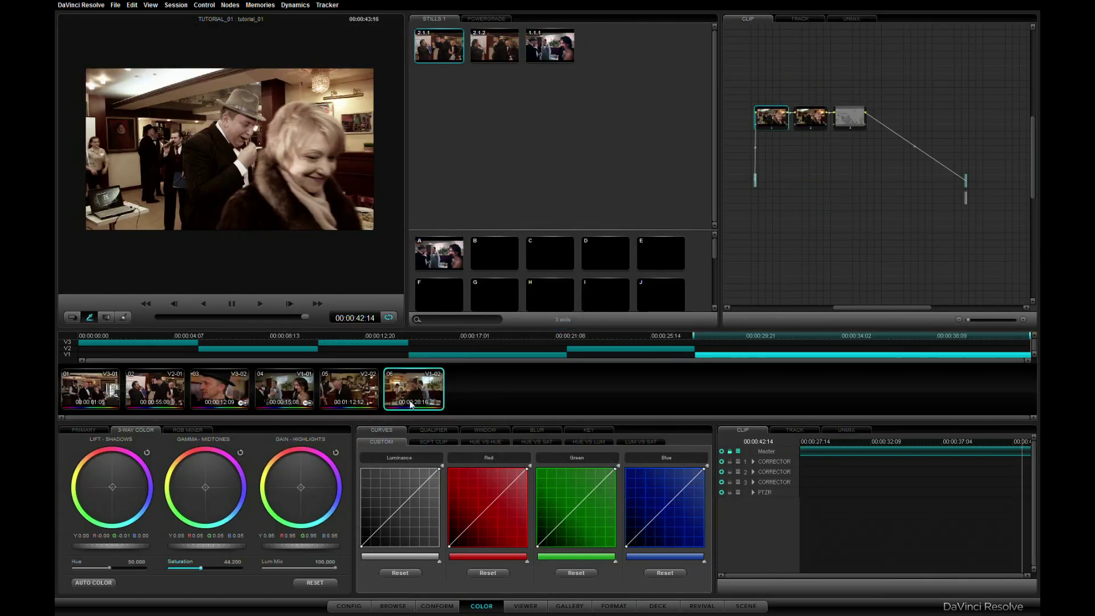
# Open the render settings and choose the FCP XML Round-Trip preset.
pyautogui.click(177, 5)
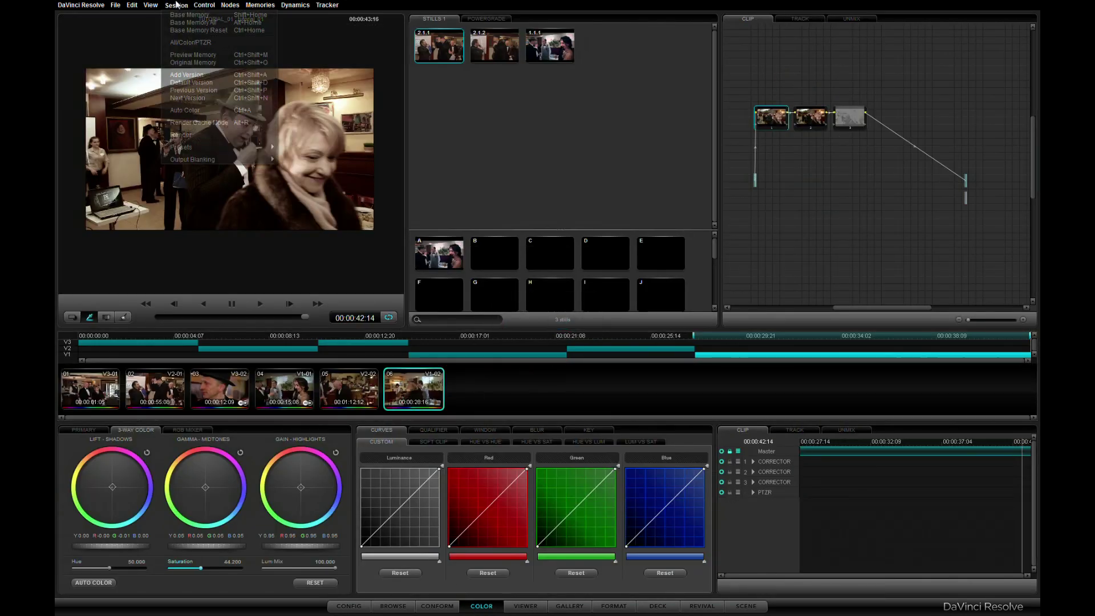
pyautogui.click(181, 135)
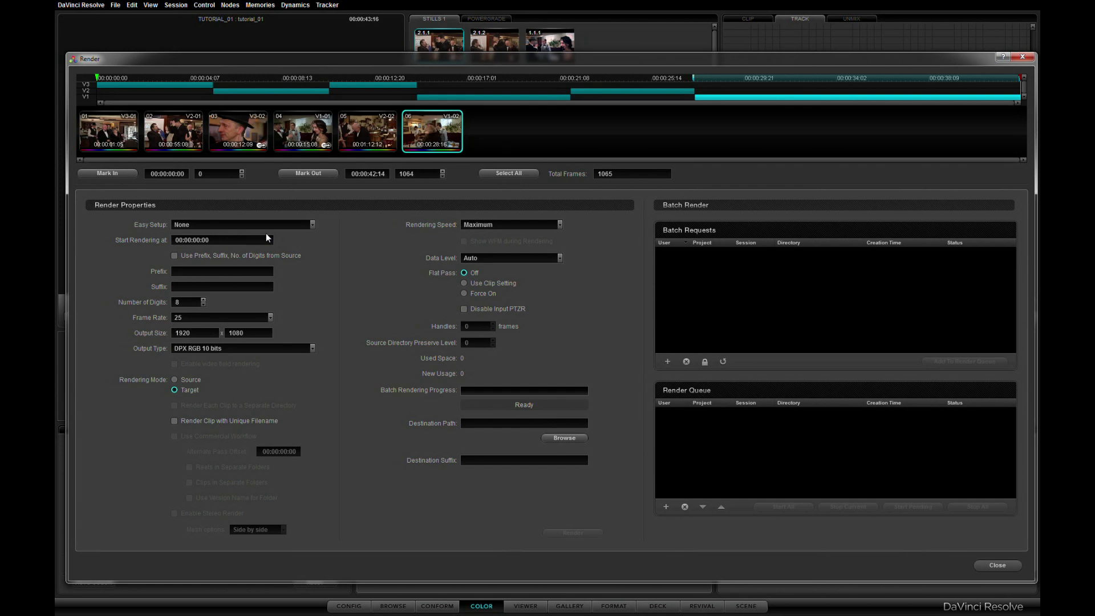
pyautogui.click(262, 224)
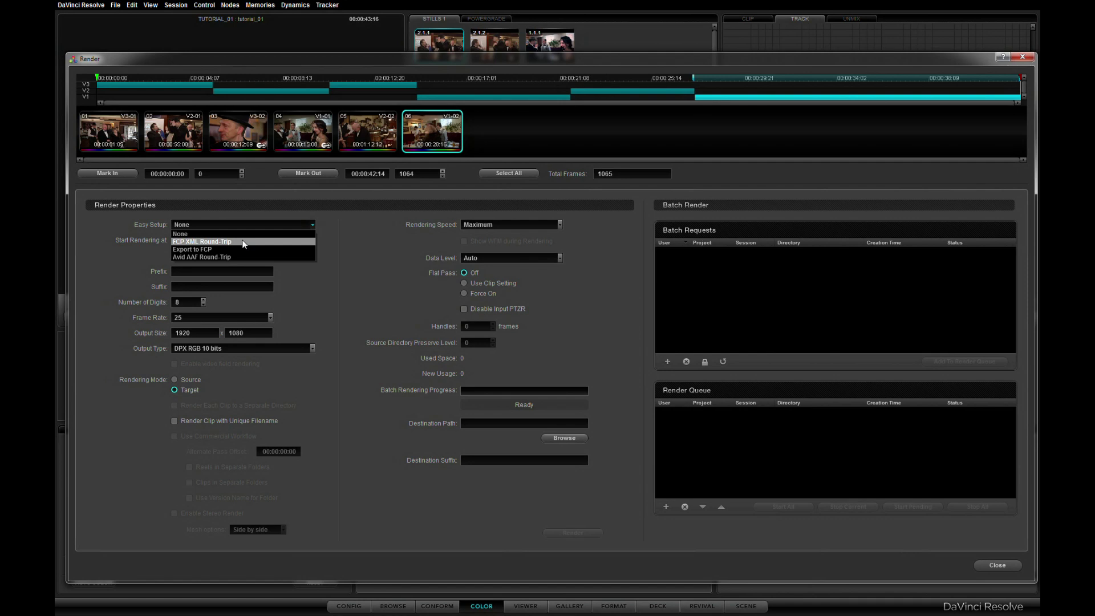
pyautogui.click(243, 241)
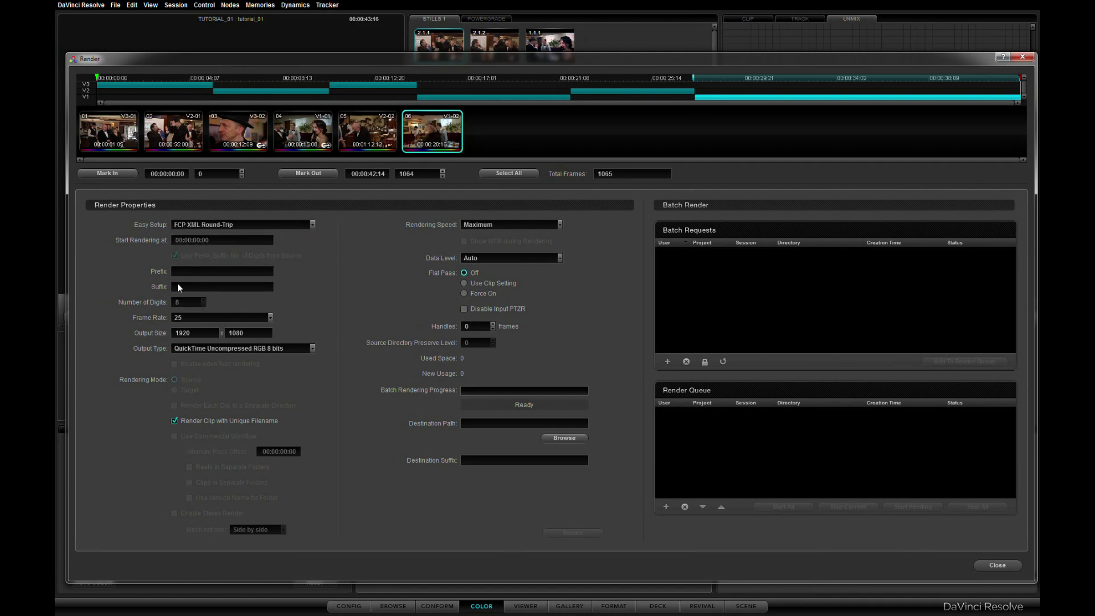
# Set the output to QuickTime Cineform RGB 16 bits and open the destination browser.
pyautogui.click(207, 348)
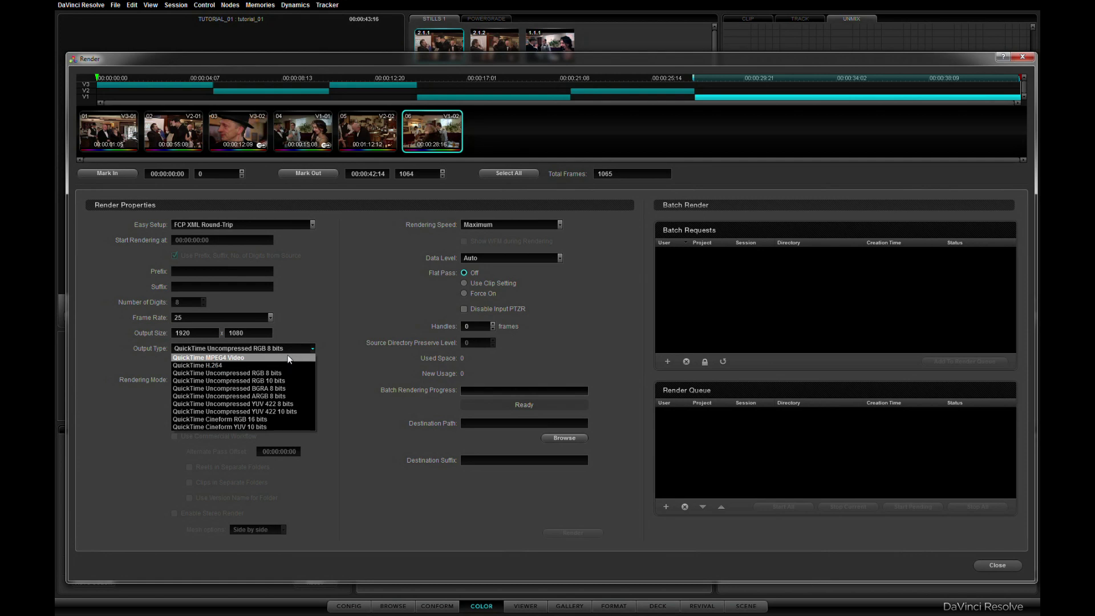
pyautogui.click(279, 427)
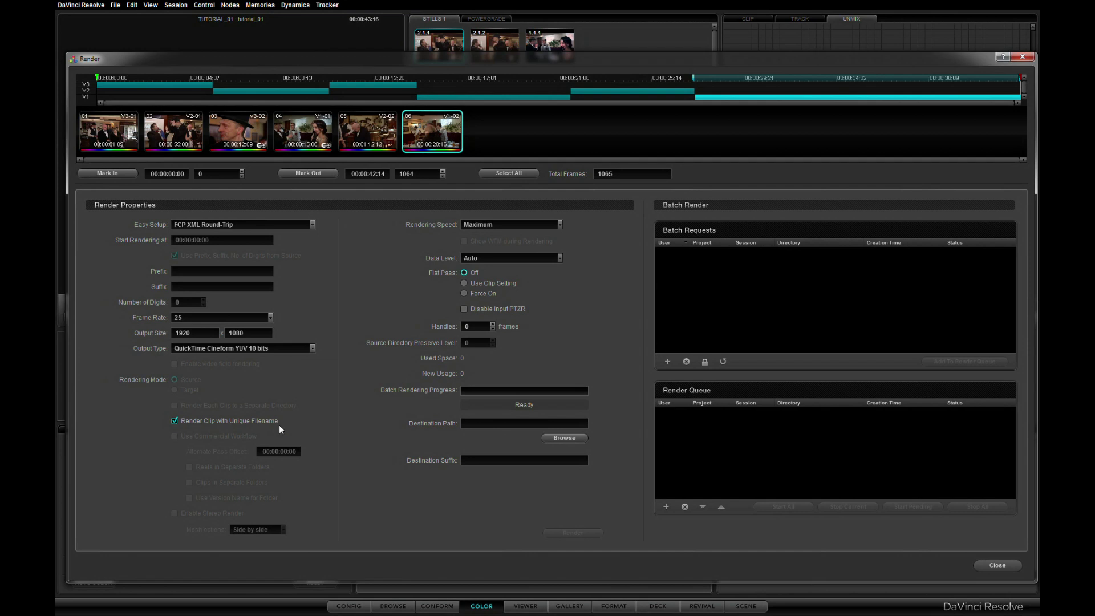
pyautogui.click(259, 348)
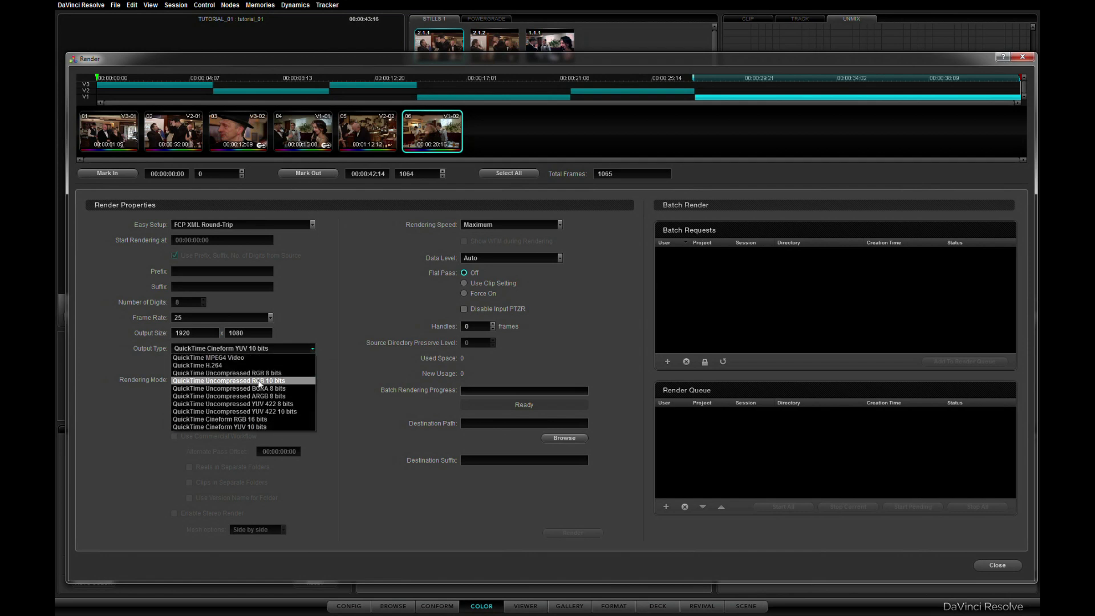
pyautogui.click(265, 418)
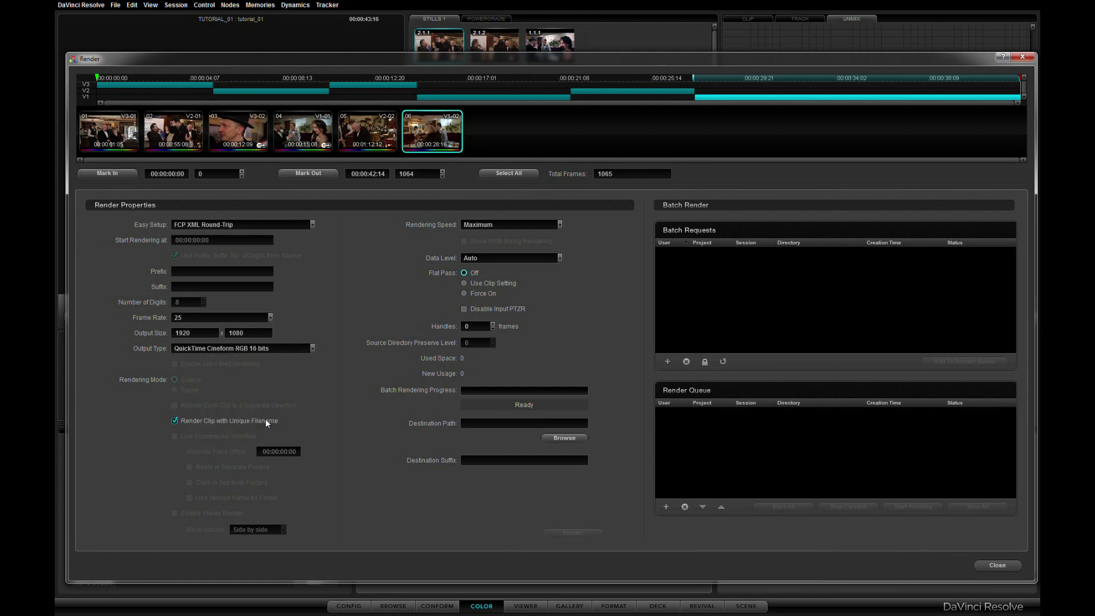
pyautogui.click(566, 438)
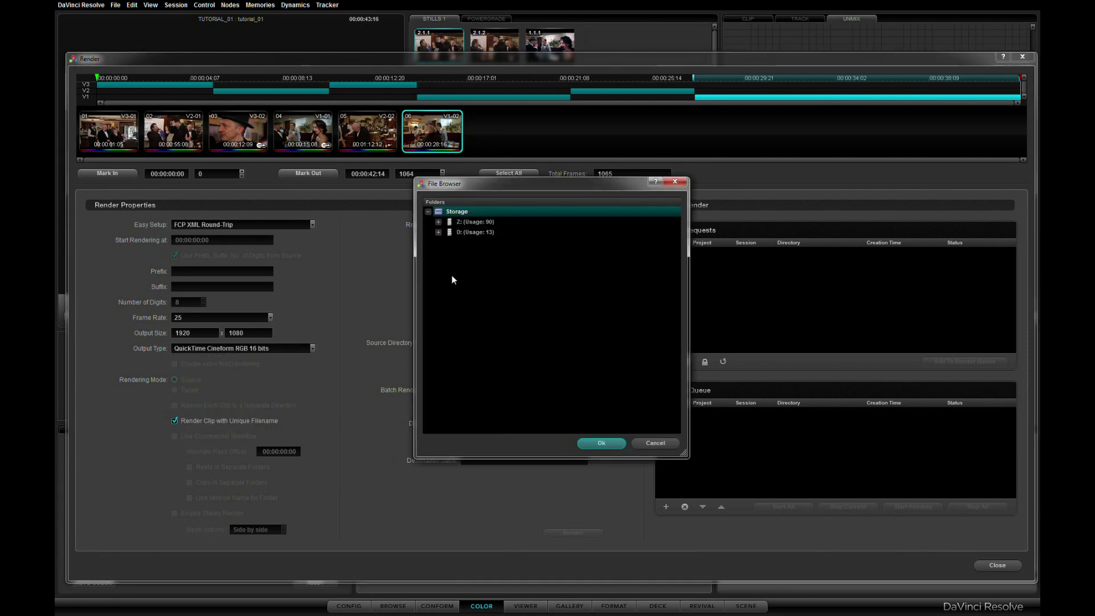
# Choose the Tutor folder on drive D: as the render destination.
pyautogui.click(438, 232)
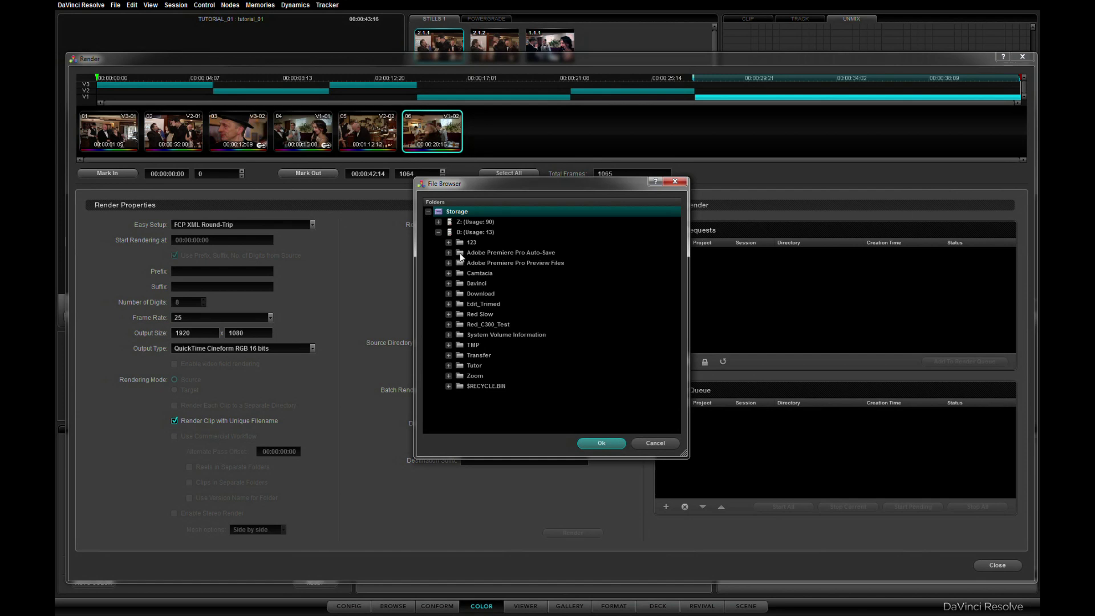
pyautogui.click(448, 365)
pyautogui.click(461, 363)
pyautogui.rightClick(460, 363)
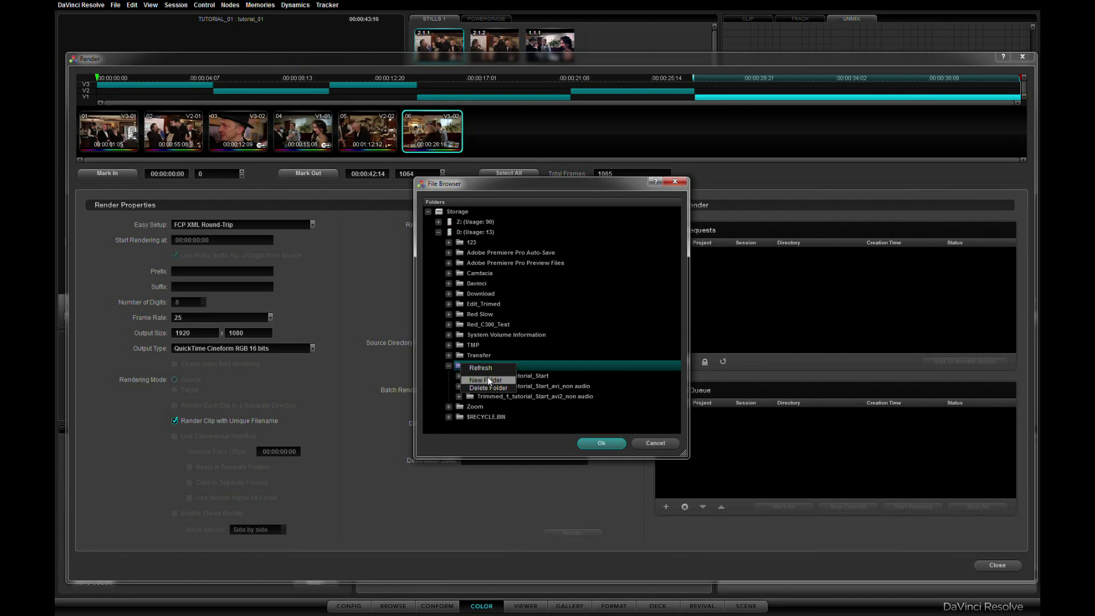
pyautogui.click(543, 364)
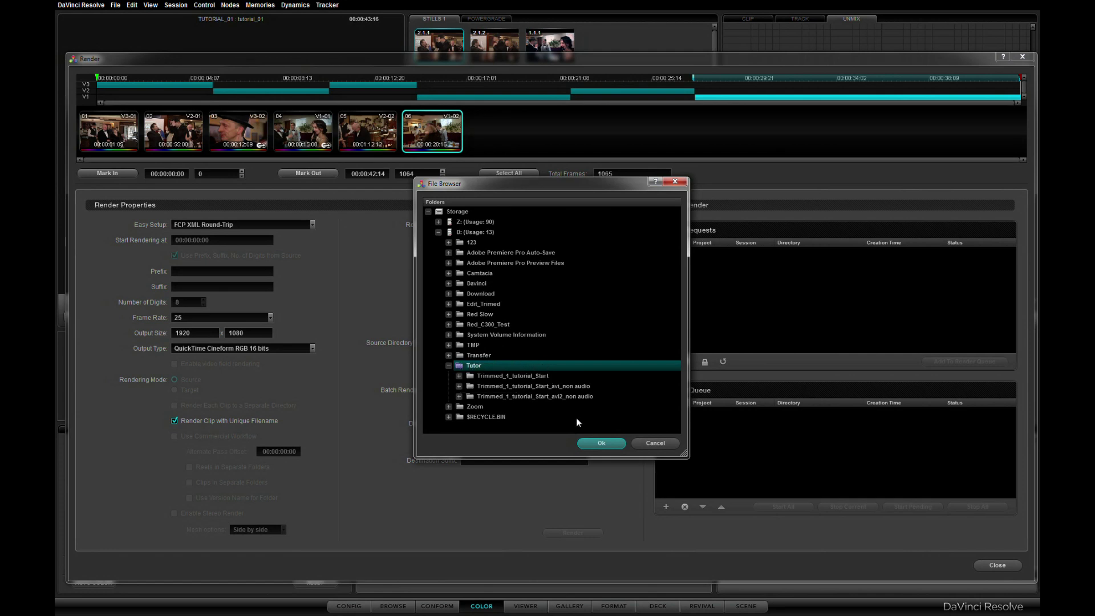
pyautogui.click(593, 442)
pyautogui.write('Graded')
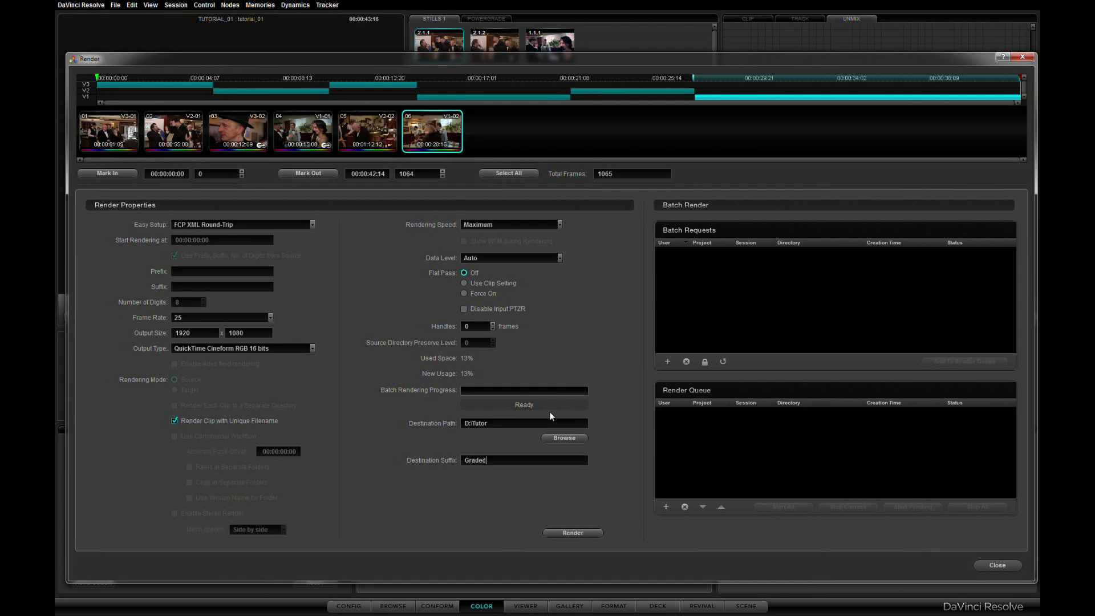
# Render the graded timeline to D:\Tutor, allowing the folder overwrite, then close the render settings.
pyautogui.click(583, 534)
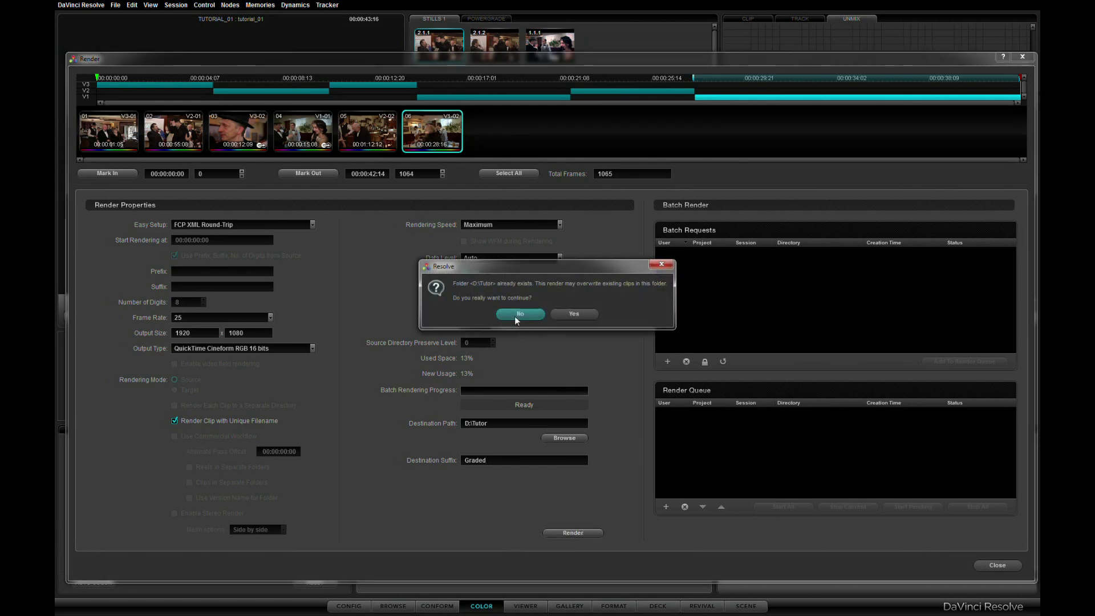
pyautogui.click(515, 315)
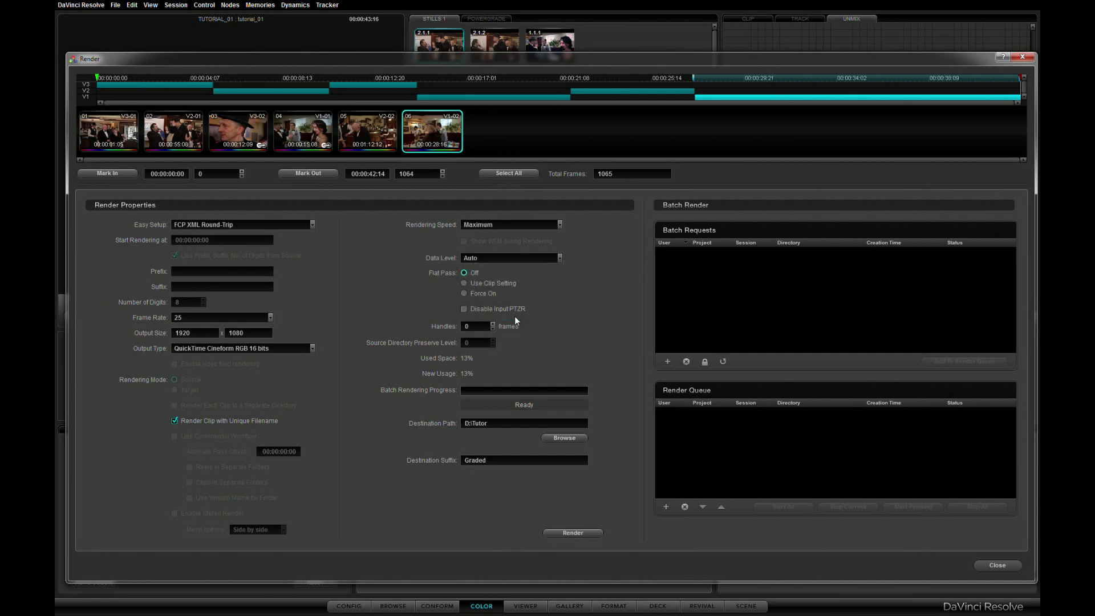
pyautogui.click(573, 534)
pyautogui.click(574, 315)
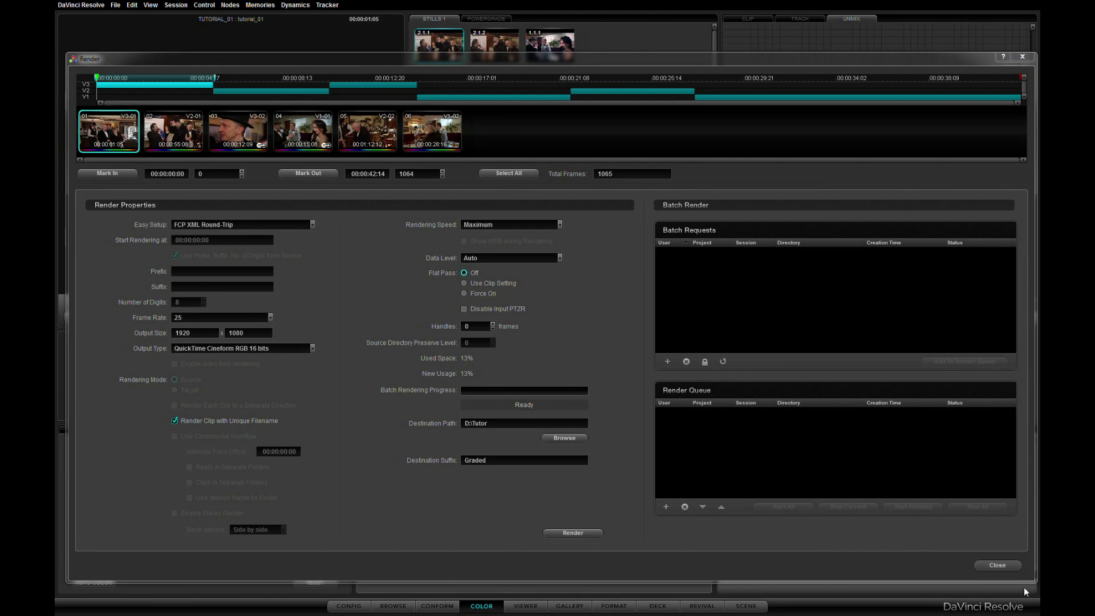
pyautogui.click(998, 565)
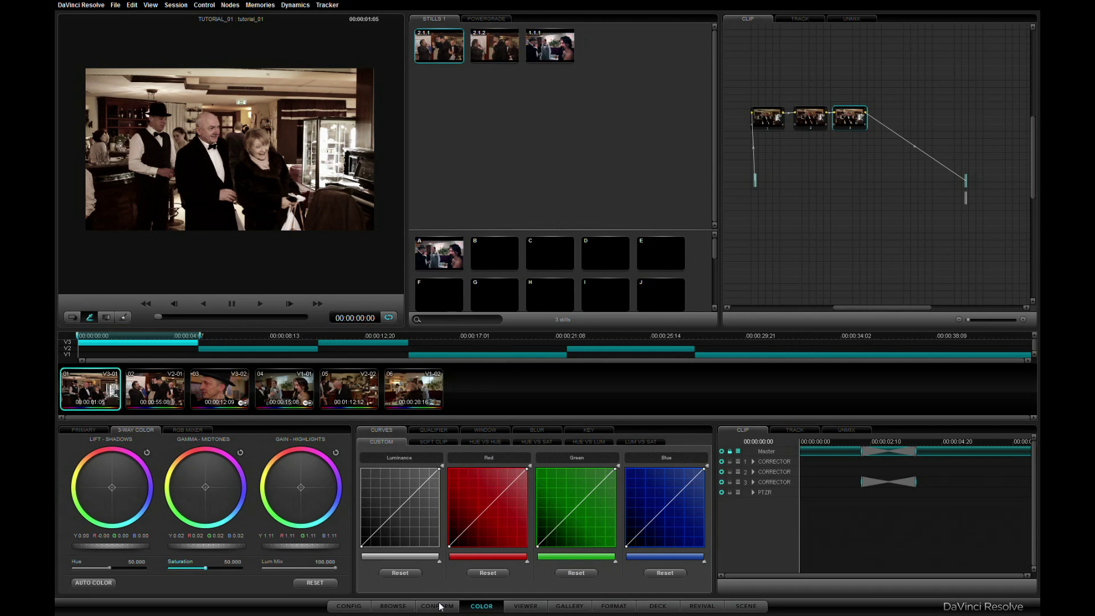
# From the Conform page, save the timeline as plain XML 'tutorial_01 (Resolve)' in D:\Tutor.
pyautogui.click(440, 607)
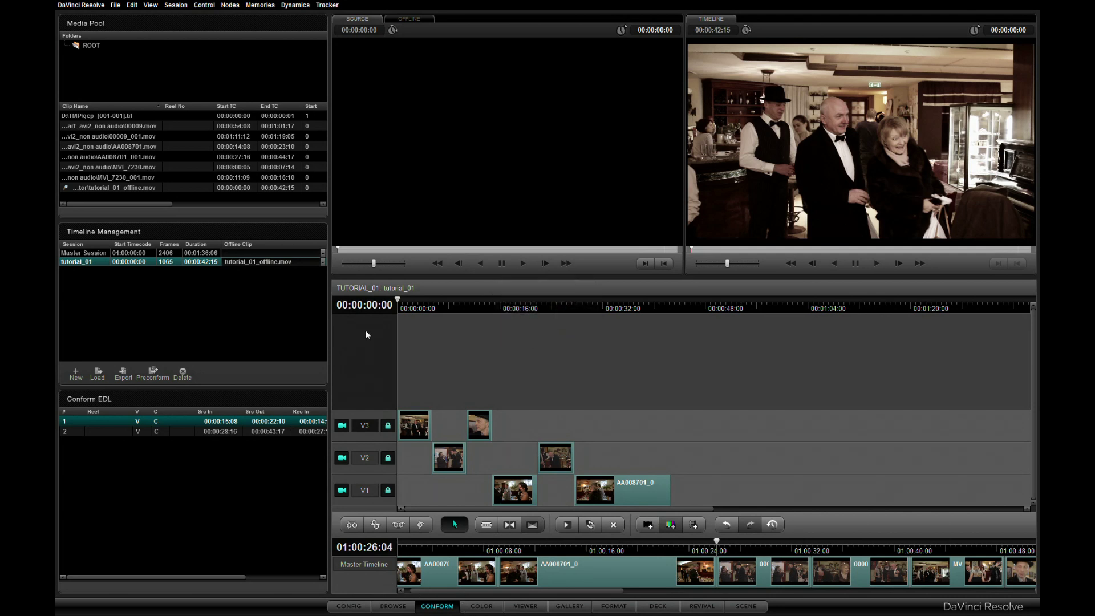
pyautogui.click(123, 373)
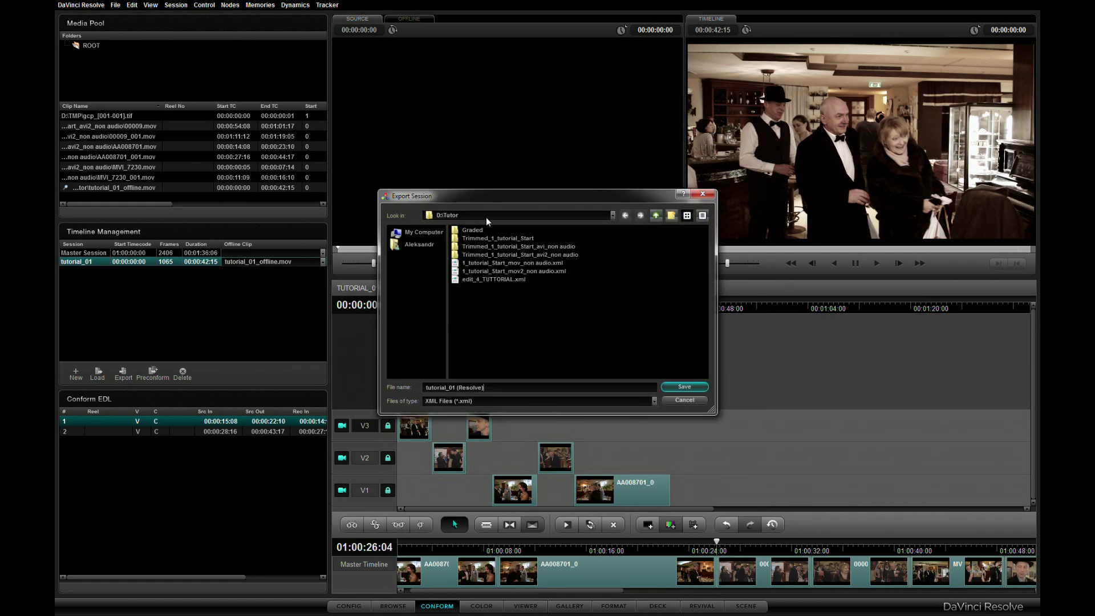
pyautogui.click(442, 403)
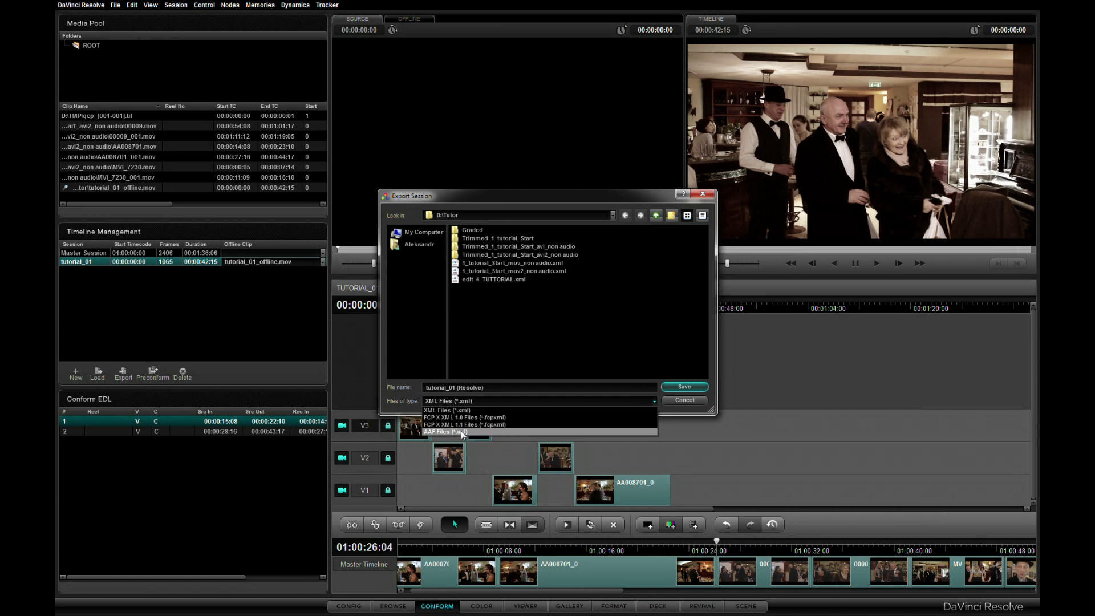
pyautogui.click(469, 410)
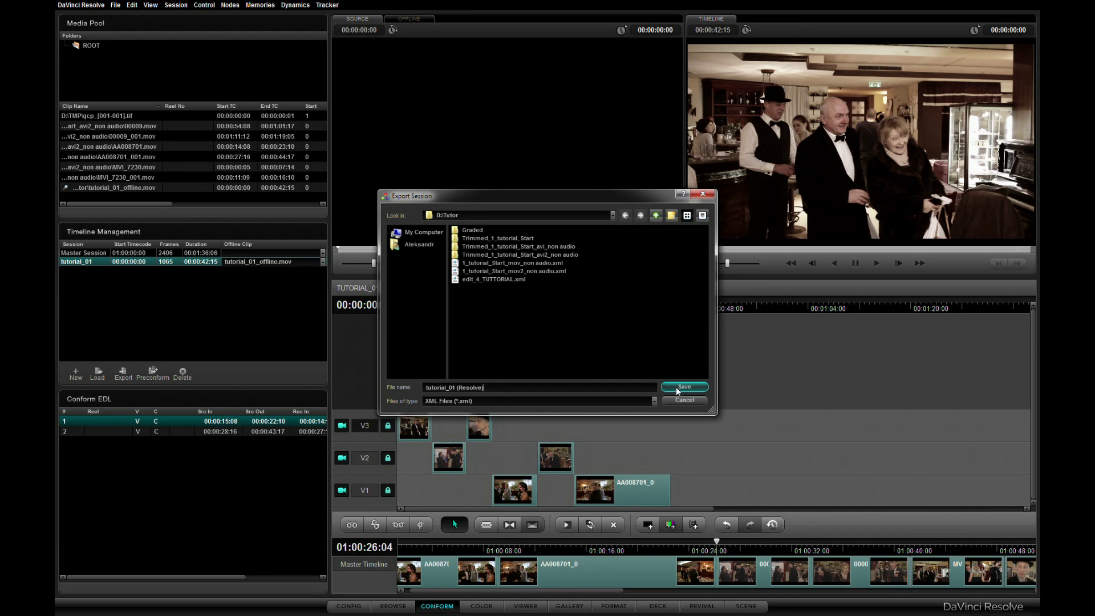
pyautogui.click(678, 388)
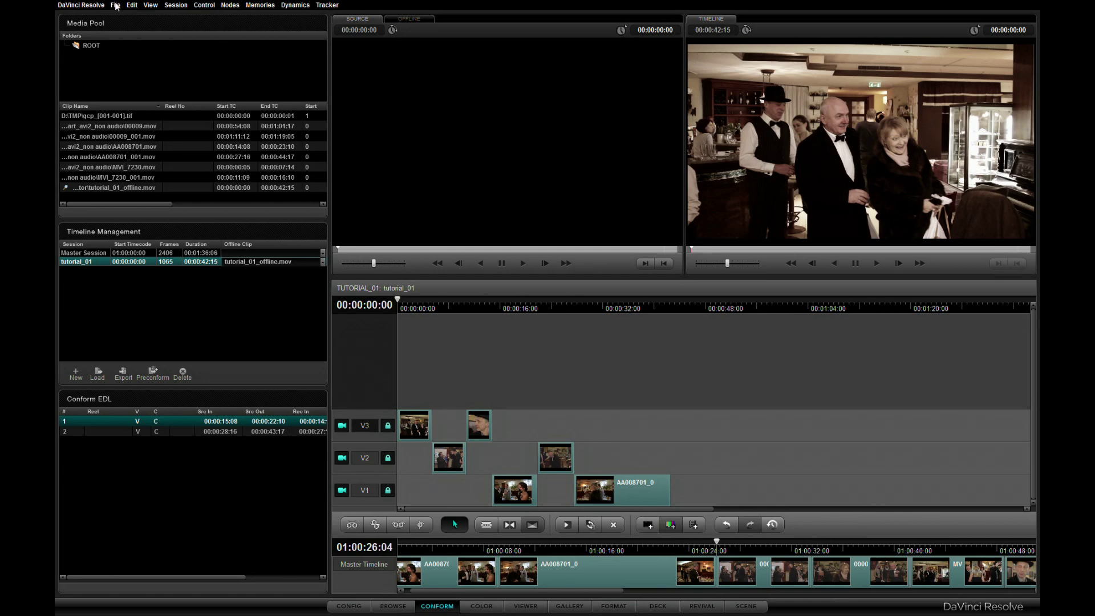
pyautogui.click(97, 6)
# Quit DaVinci Resolve and play back the tutorial_01 (Resolve) sequence in Premiere Pro.
pyautogui.click(95, 30)
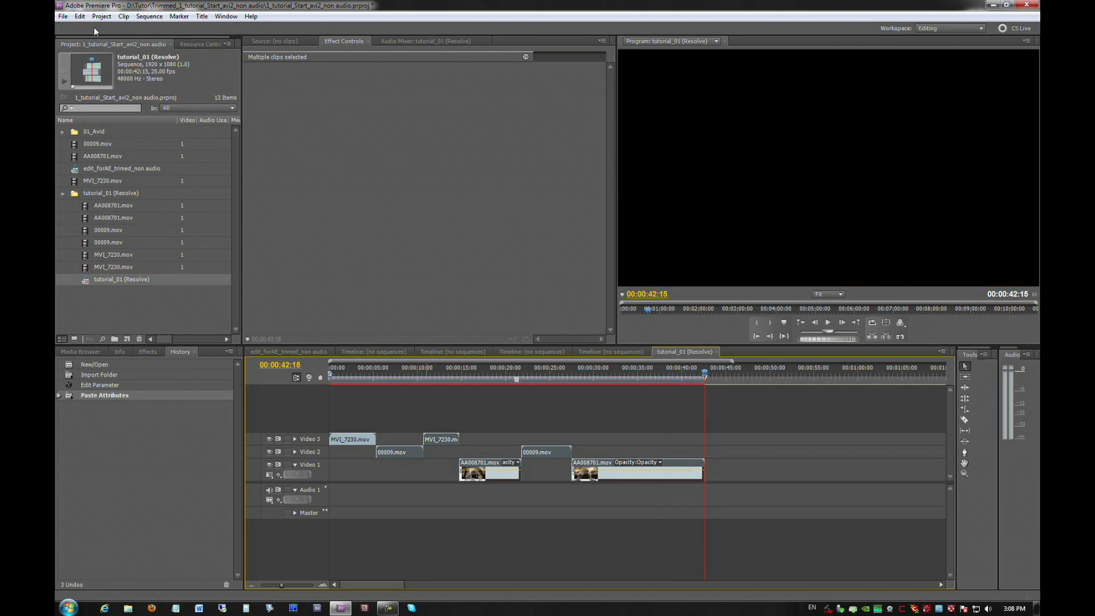
pyautogui.press('space')
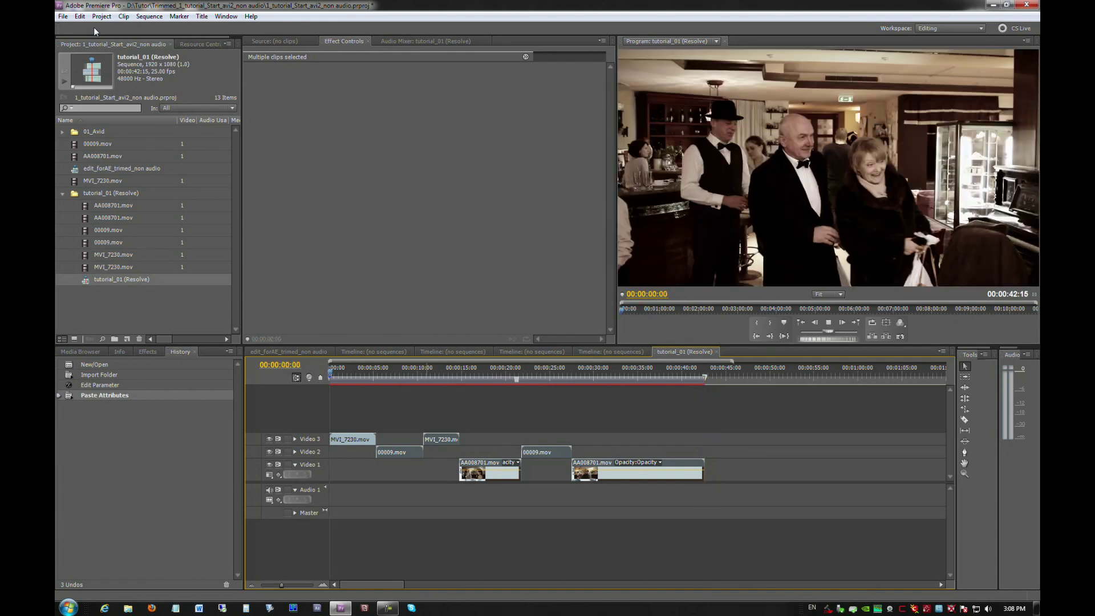